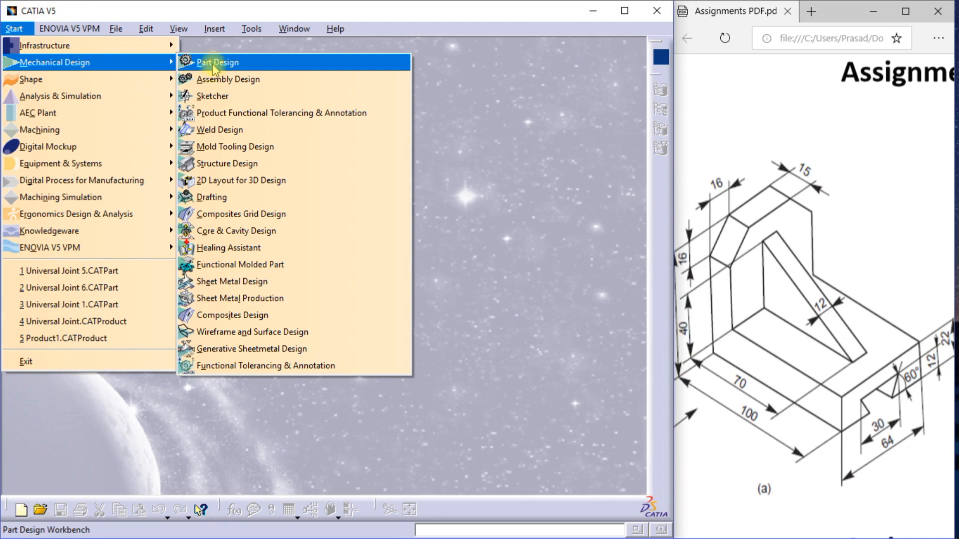
Step: Create a new part named Part1 in Part Design and start a sketch on the yz plane
click(214, 63)
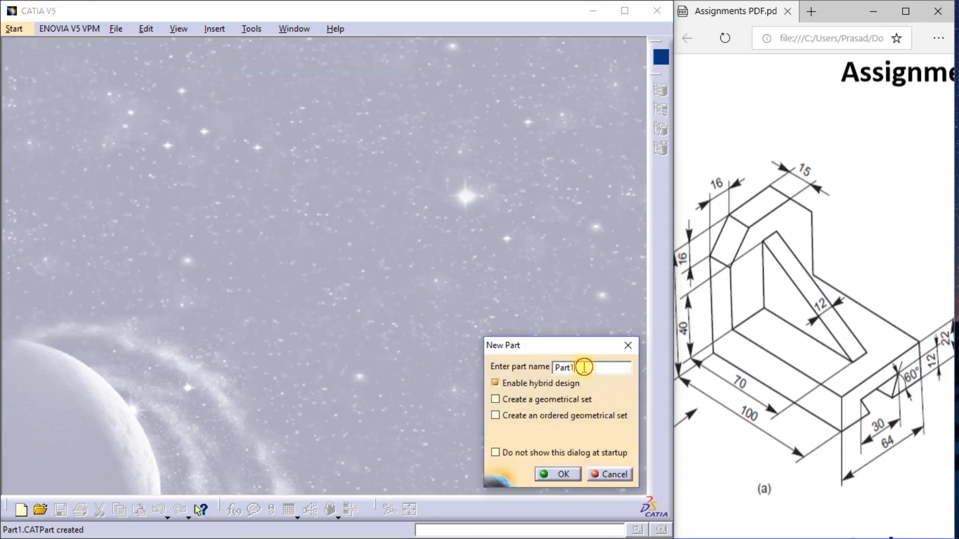
click(571, 478)
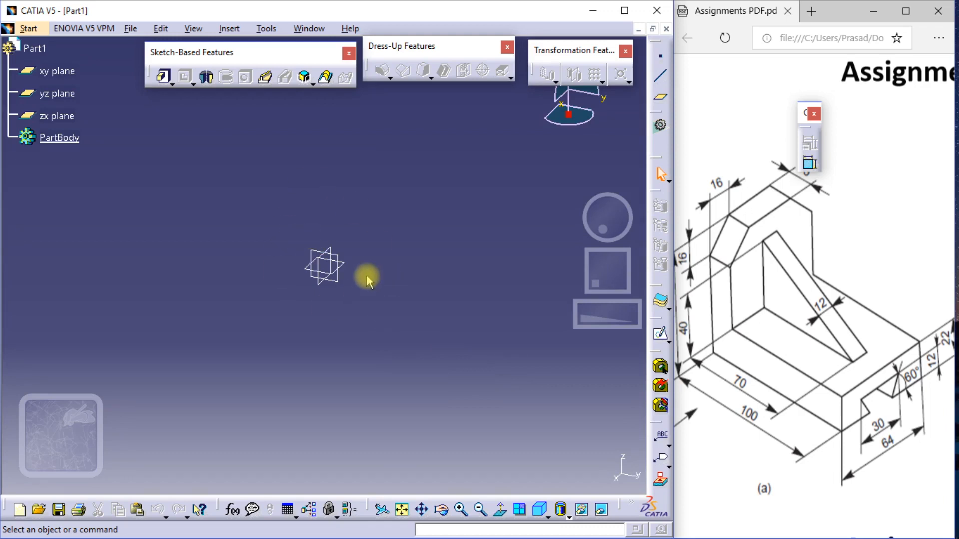
click(338, 260)
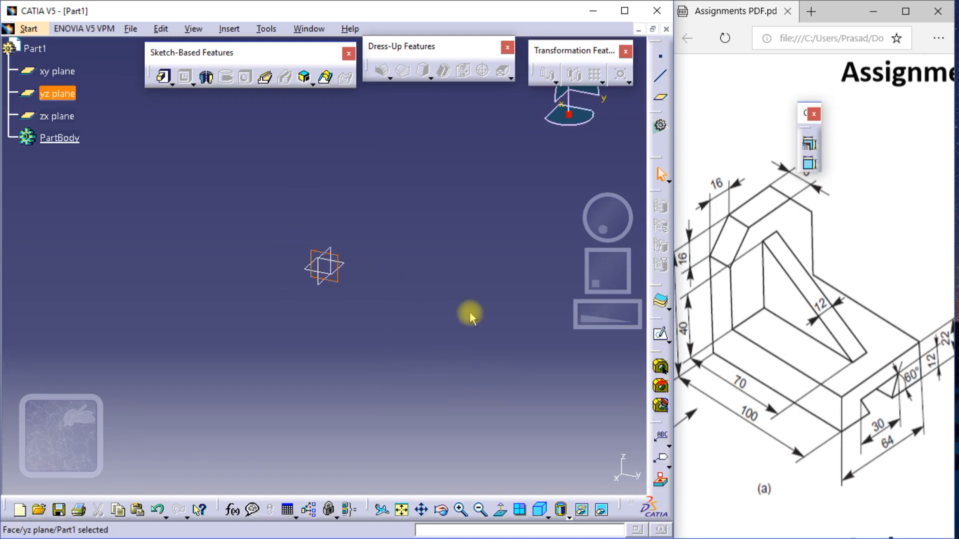
click(661, 333)
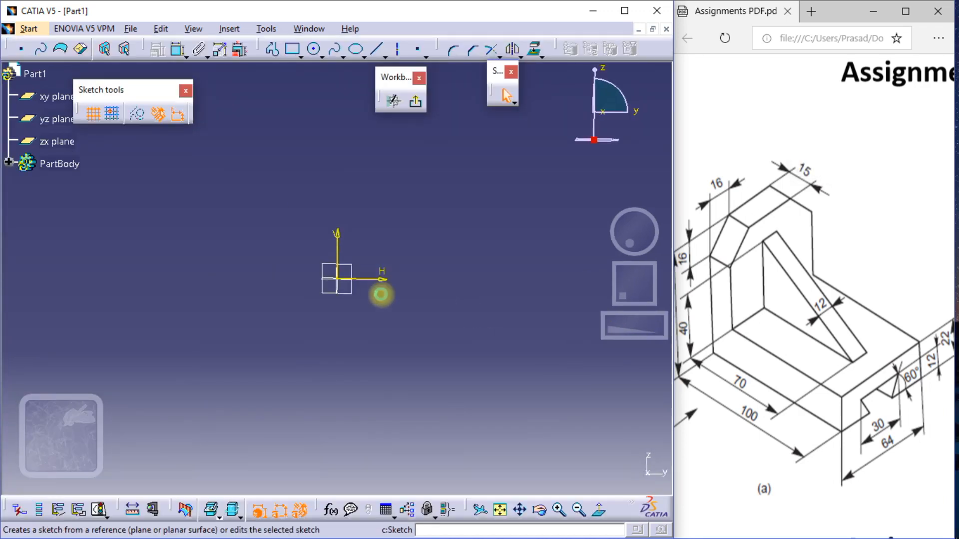
Step: Sketch a closed L-shaped profile about 110 mm long and 66 mm high from lines, with its base on the horizontal axis
click(378, 49)
click(274, 160)
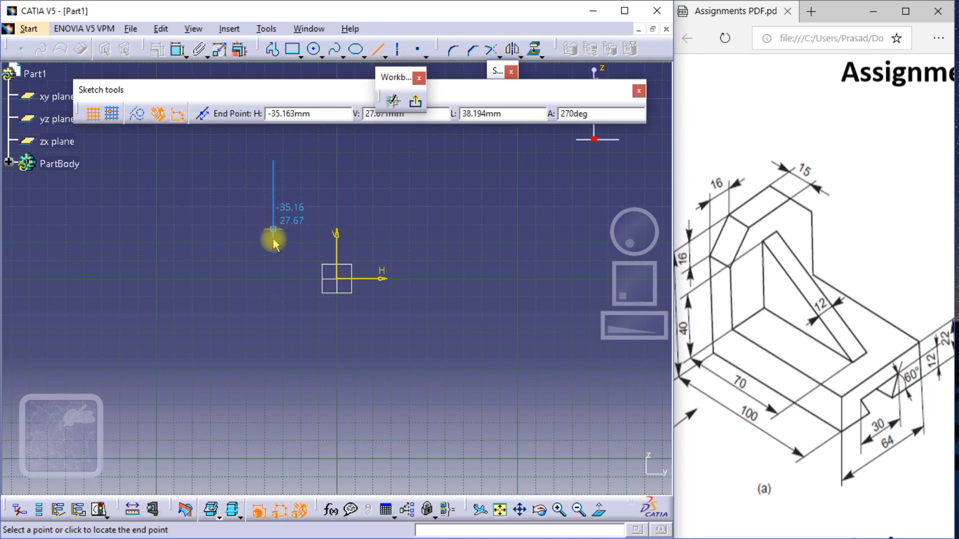
click(273, 279)
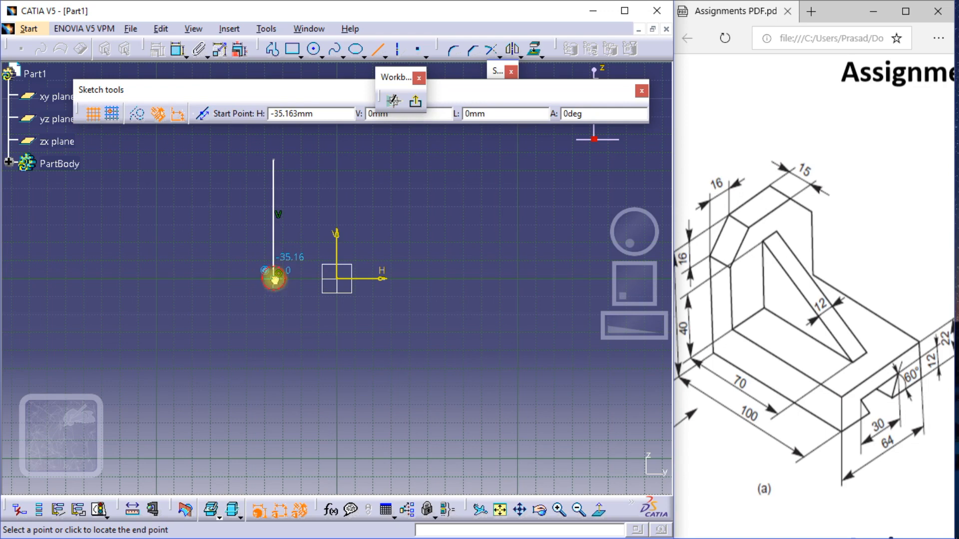
click(274, 279)
click(474, 278)
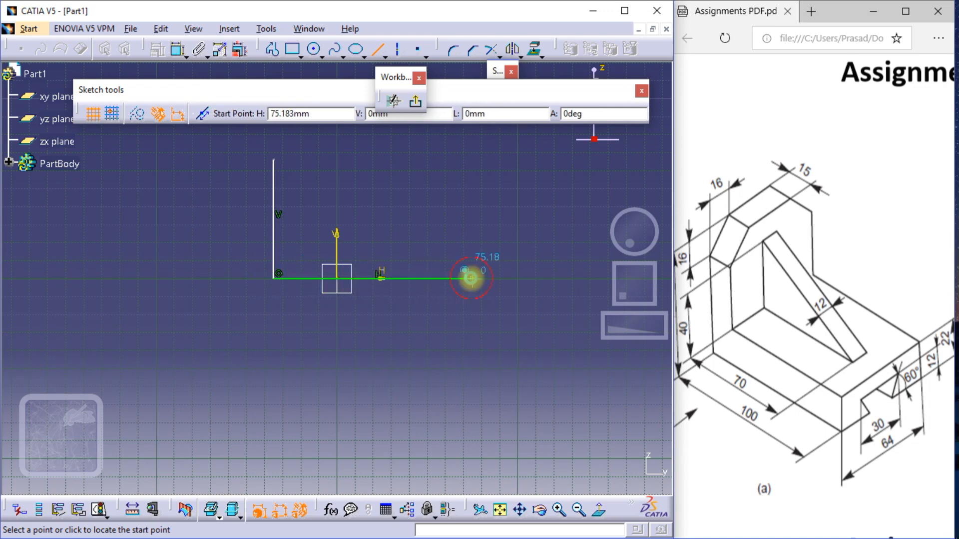
click(473, 255)
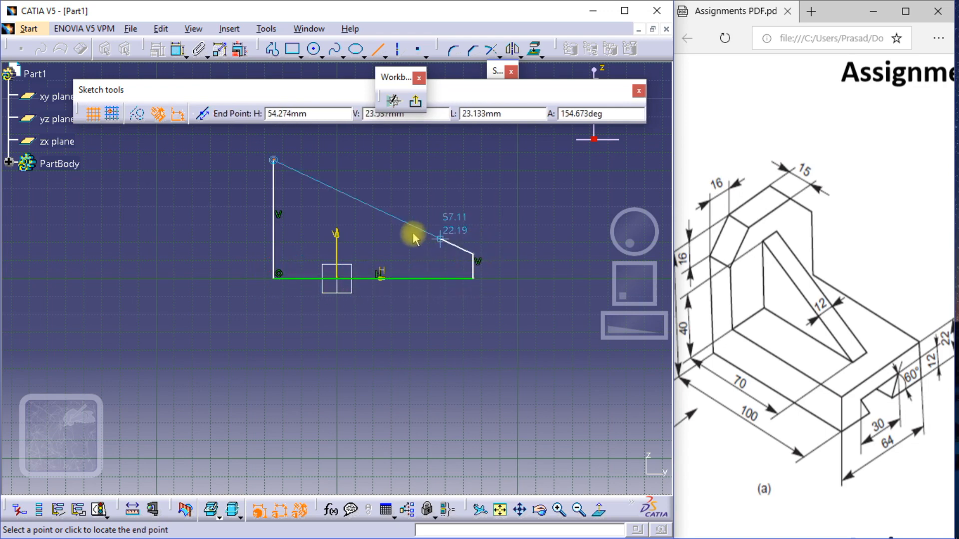
click(304, 254)
click(304, 254)
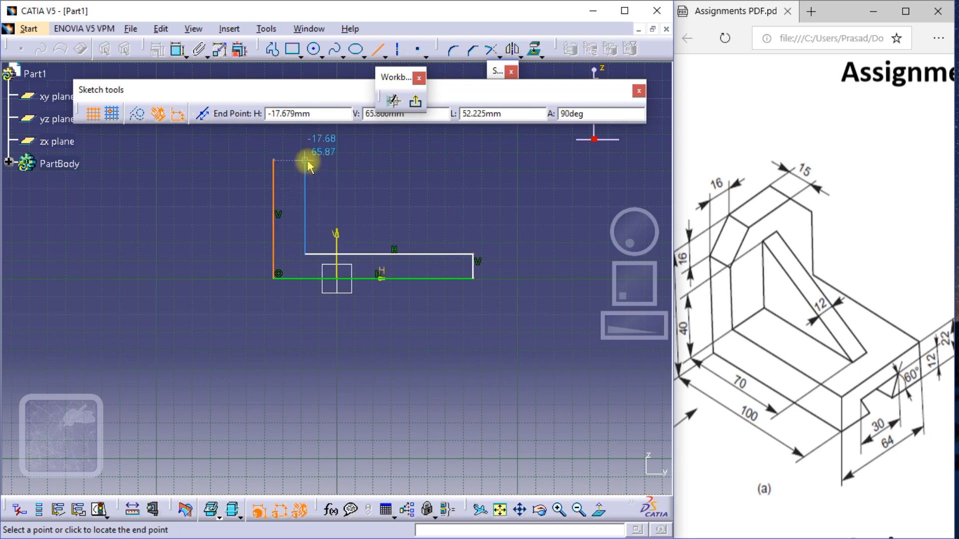
click(306, 159)
click(305, 160)
click(274, 160)
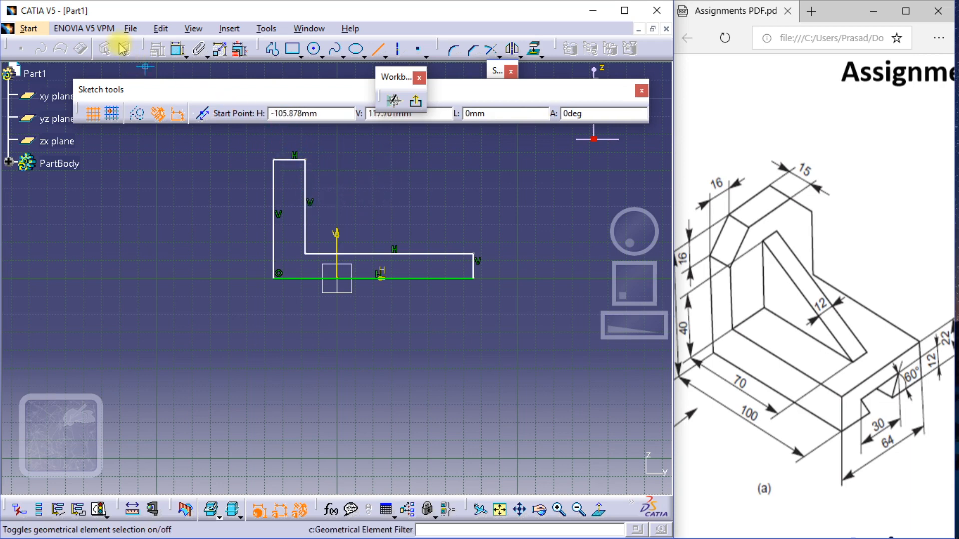
Step: Dimension the tall outer vertical edge of the L profile and set its height to 75 mm
click(179, 50)
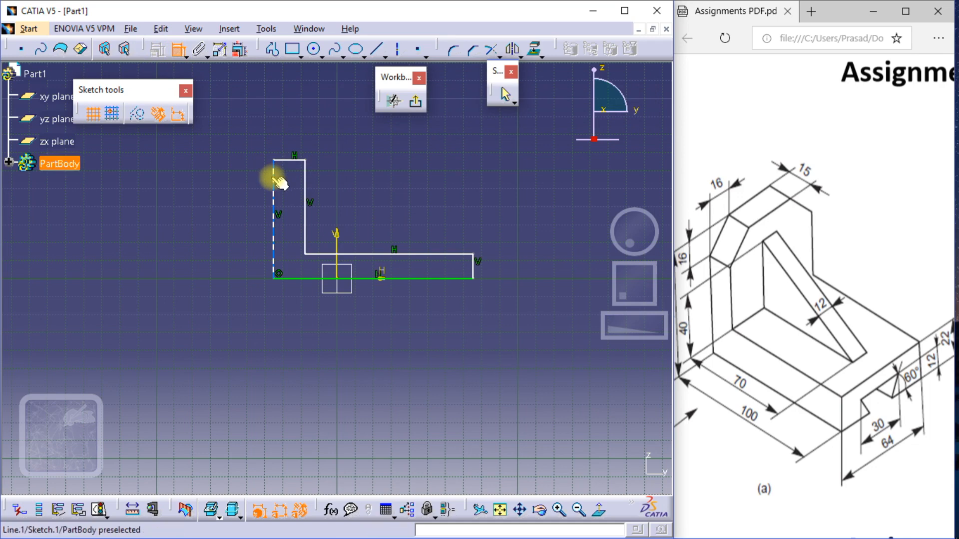
click(274, 177)
click(210, 169)
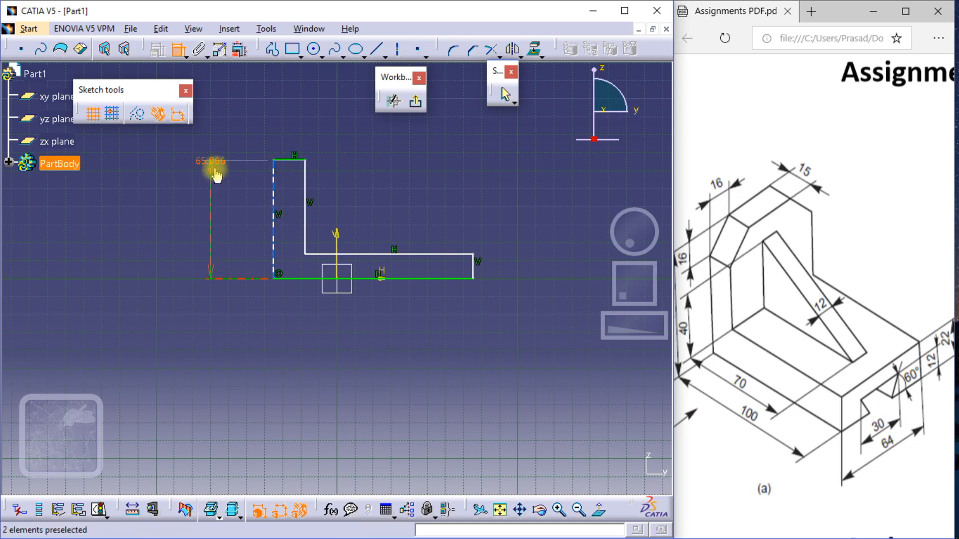
double_click(216, 167)
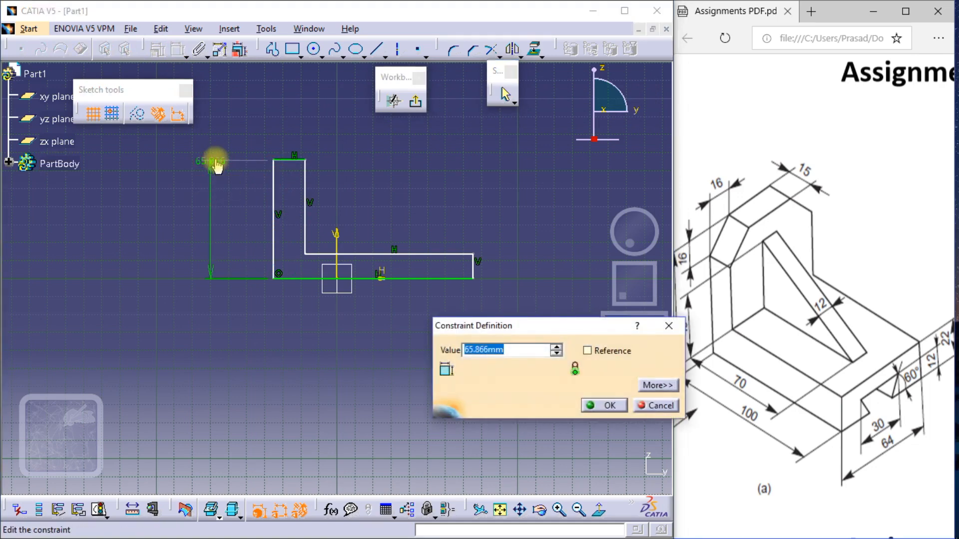
text(75)
key(Return)
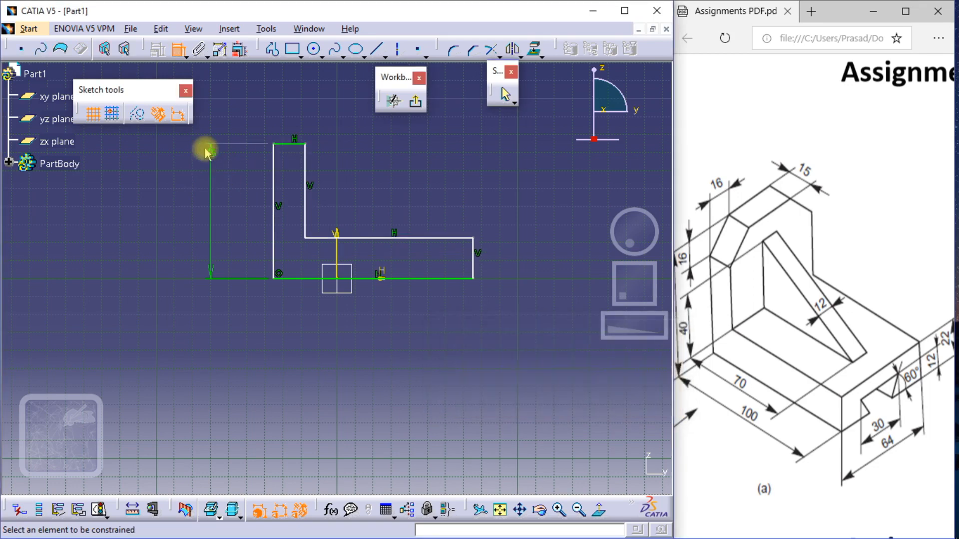
Step: Dimension the short vertical edge at the end of the base and set it to 22 mm
mouse_move(710, 334)
mouse_down()
mouse_move(737, 330)
mouse_move(719, 325)
mouse_up()
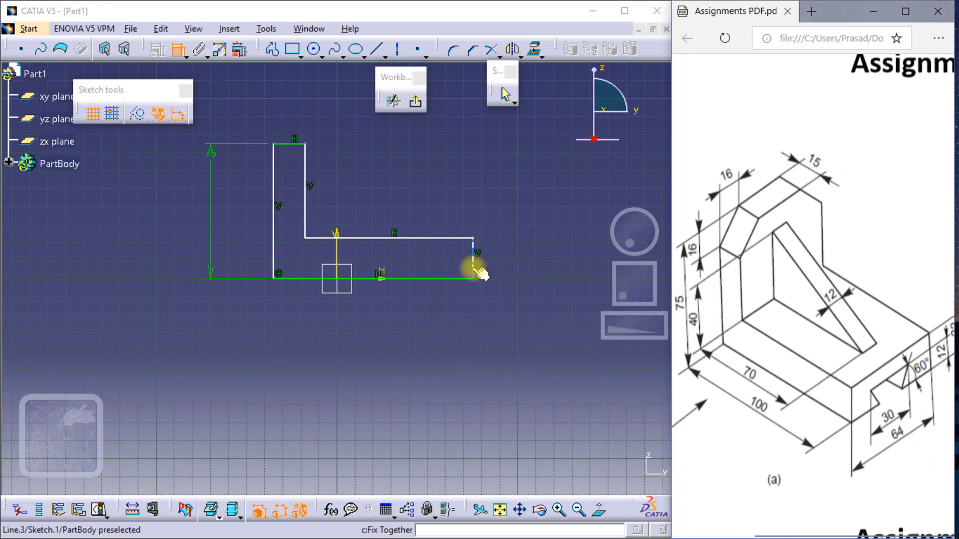
click(474, 262)
click(511, 252)
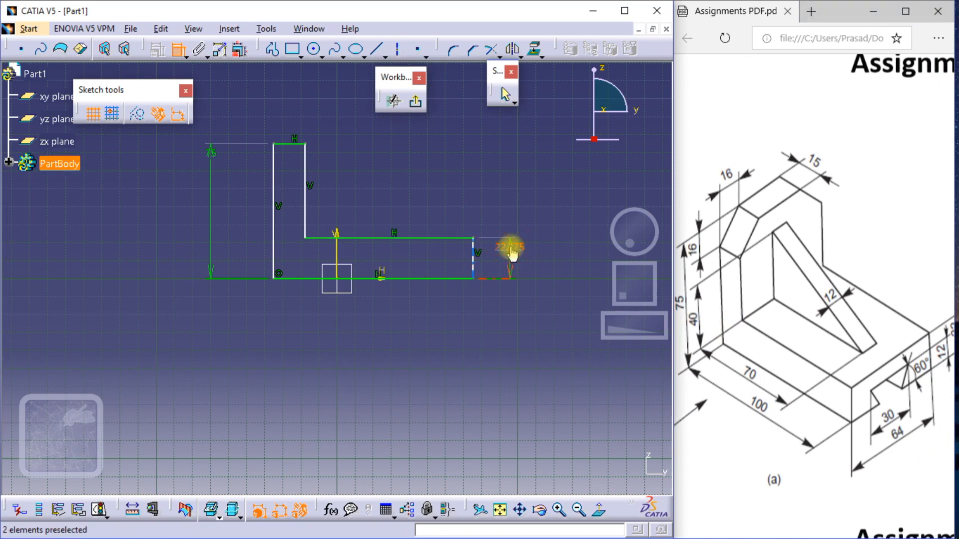
double_click(509, 245)
text(22)
key(Return)
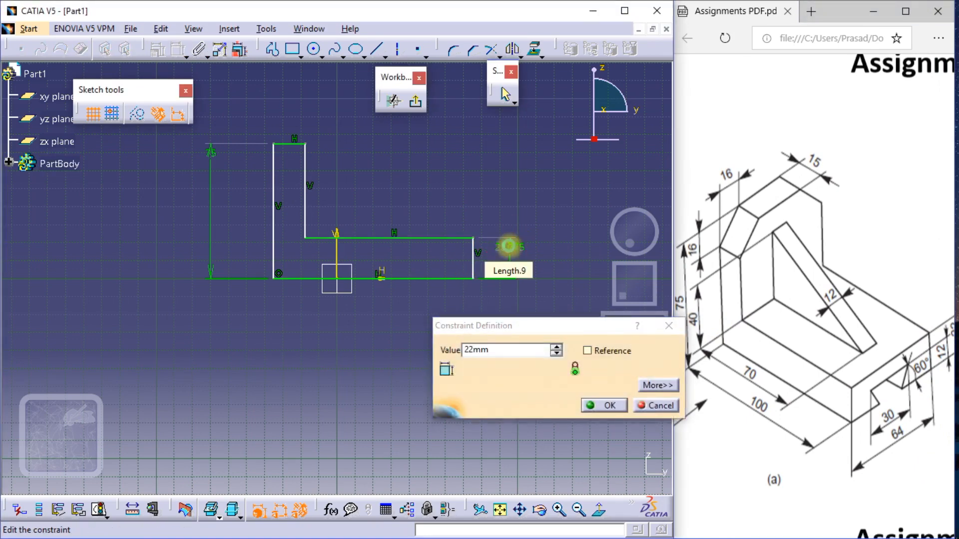
Step: Dimension the top edge of the upright leg and set its thickness to 15 mm
click(299, 145)
click(292, 114)
double_click(293, 115)
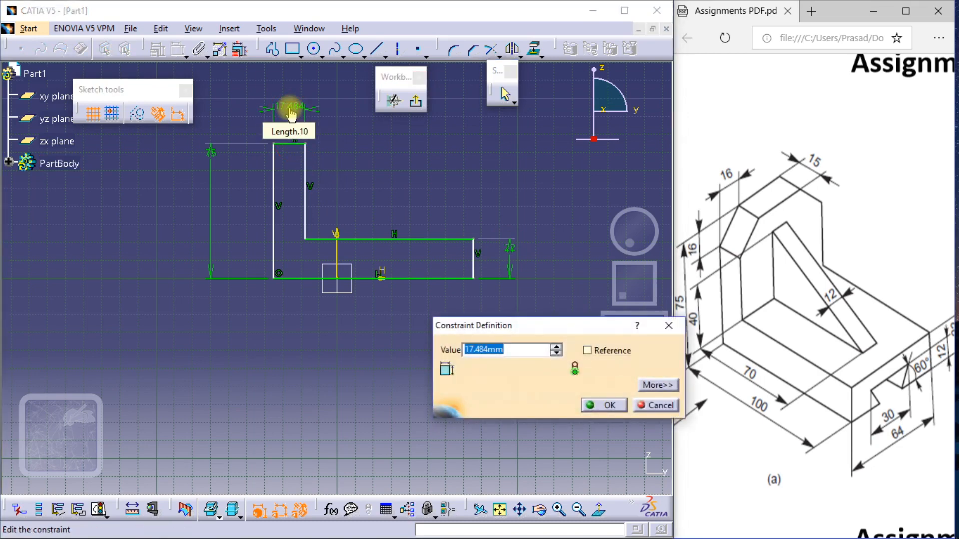
text(15)
key(Return)
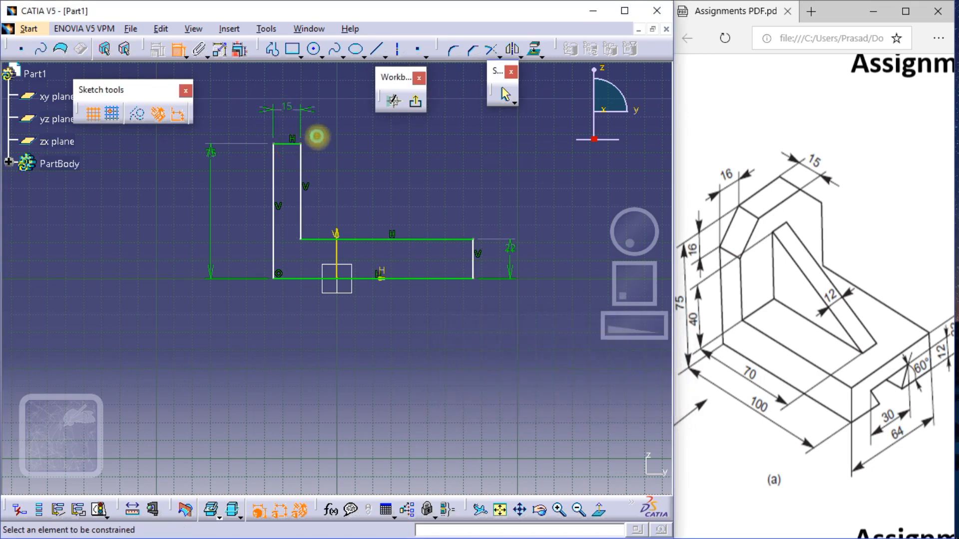
Step: Dimension the bottom edge of the L profile and set its length to 100 mm
click(413, 279)
click(415, 331)
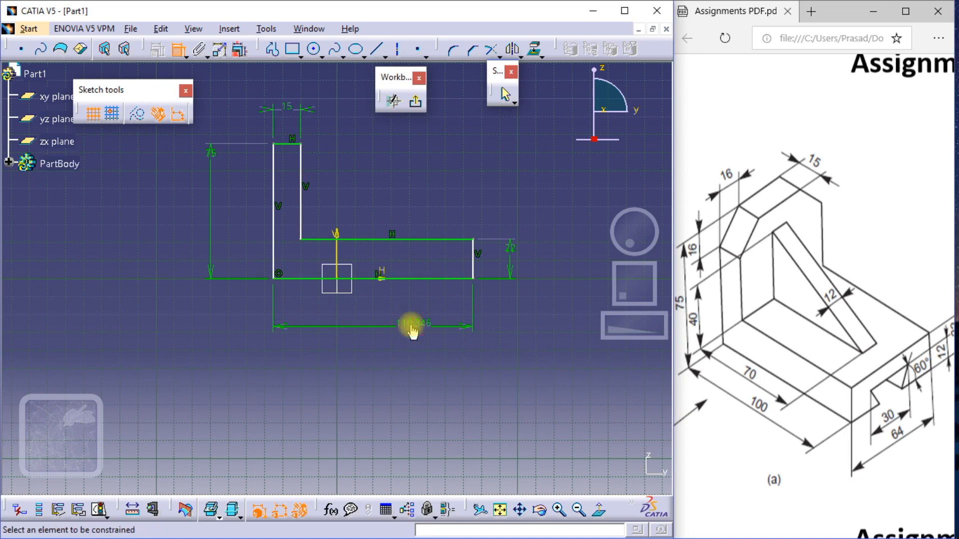
double_click(413, 330)
text(100)
key(Return)
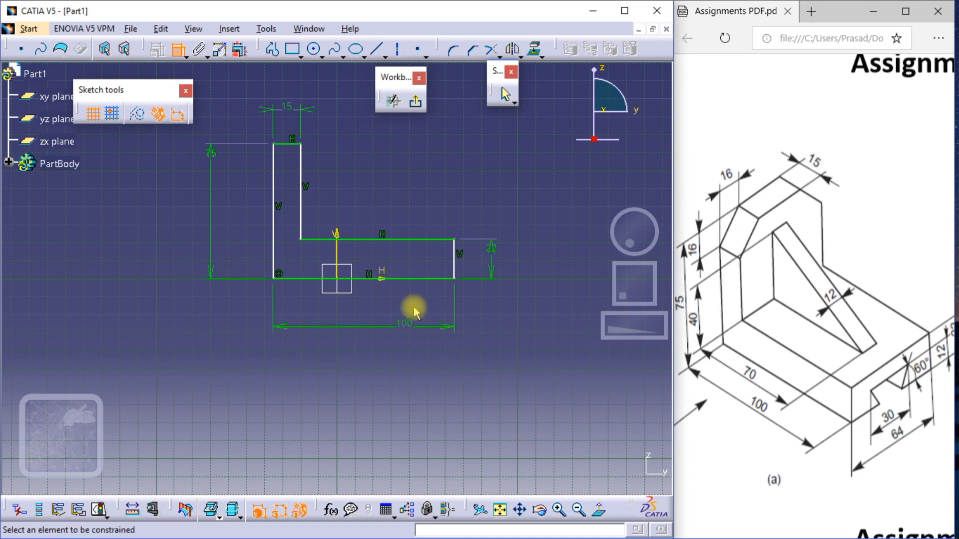
Step: Constrain the profile's two outer vertical edges to be symmetric about the sketch's vertical axis
click(274, 204)
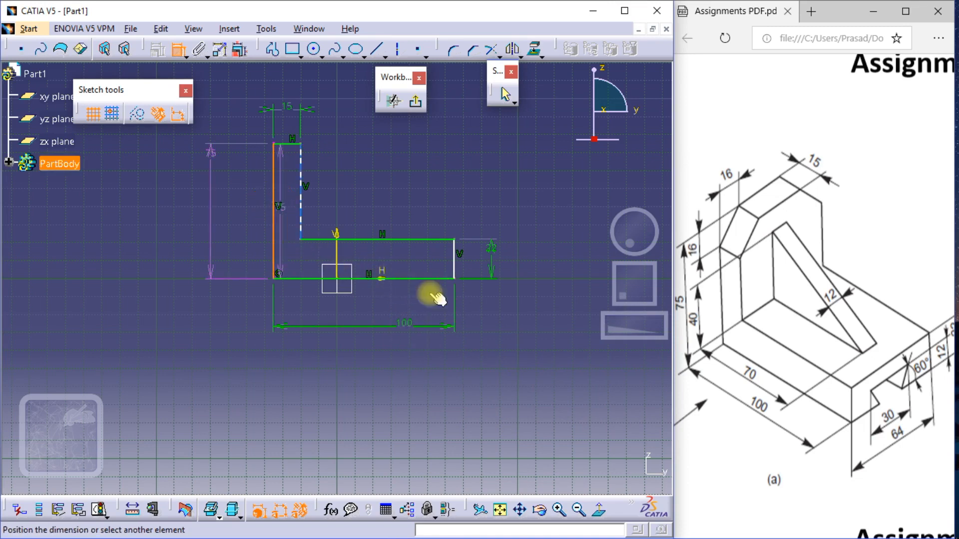
click(454, 257)
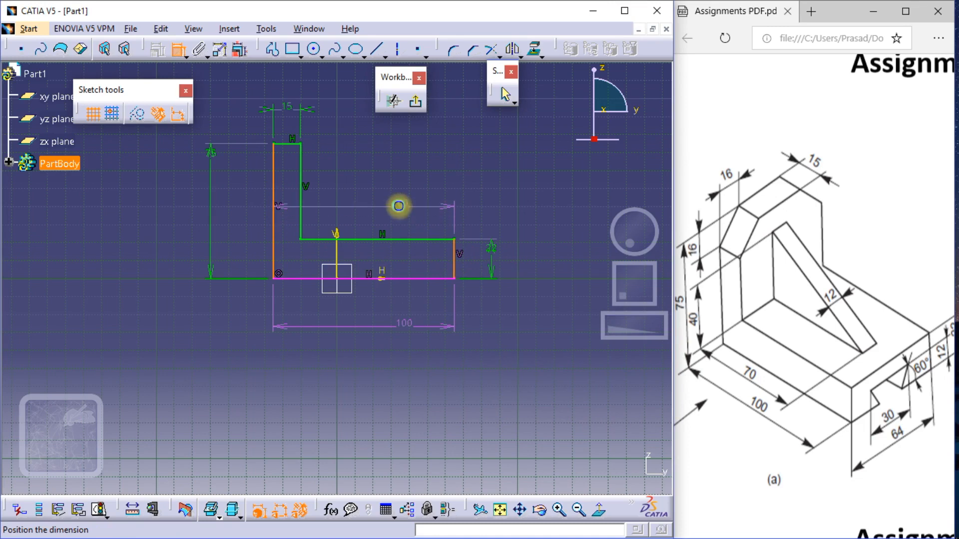
right_click(399, 205)
click(457, 337)
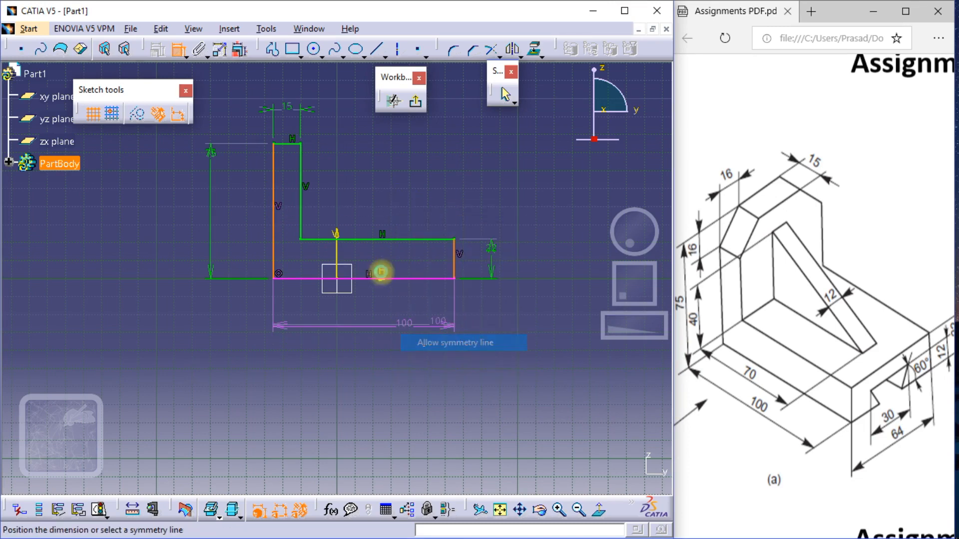
click(338, 250)
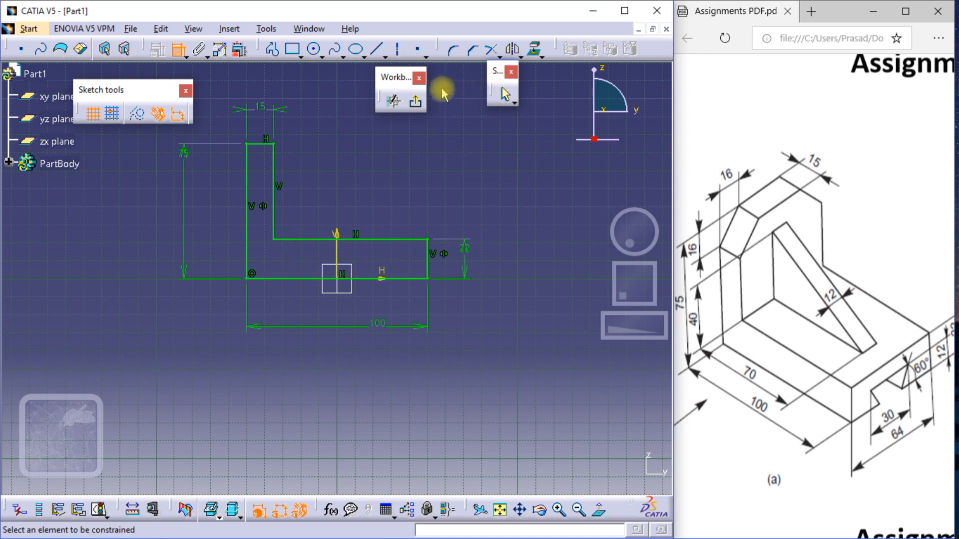
Step: Finish the sketch and pad the L profile with a length of 32 mm and mirrored extent
click(415, 101)
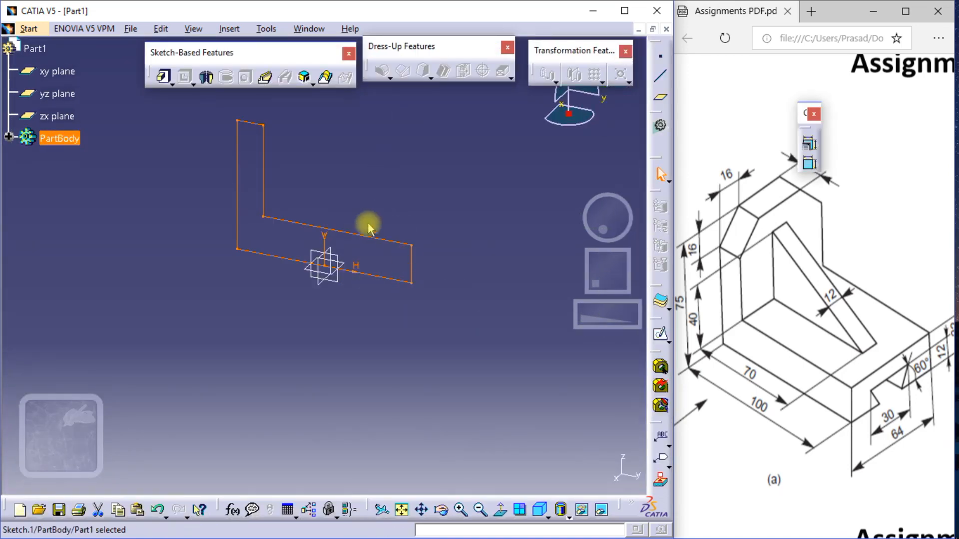
click(163, 77)
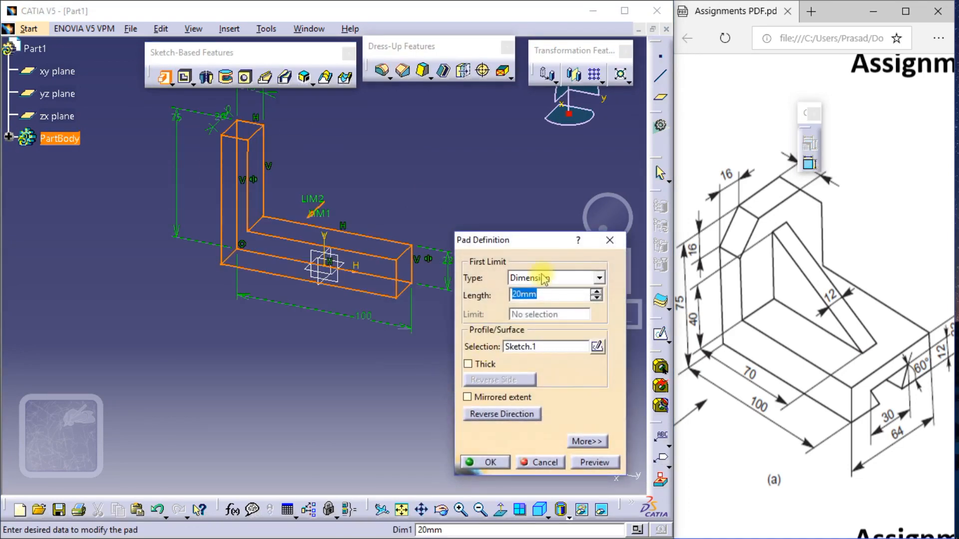
text(32)
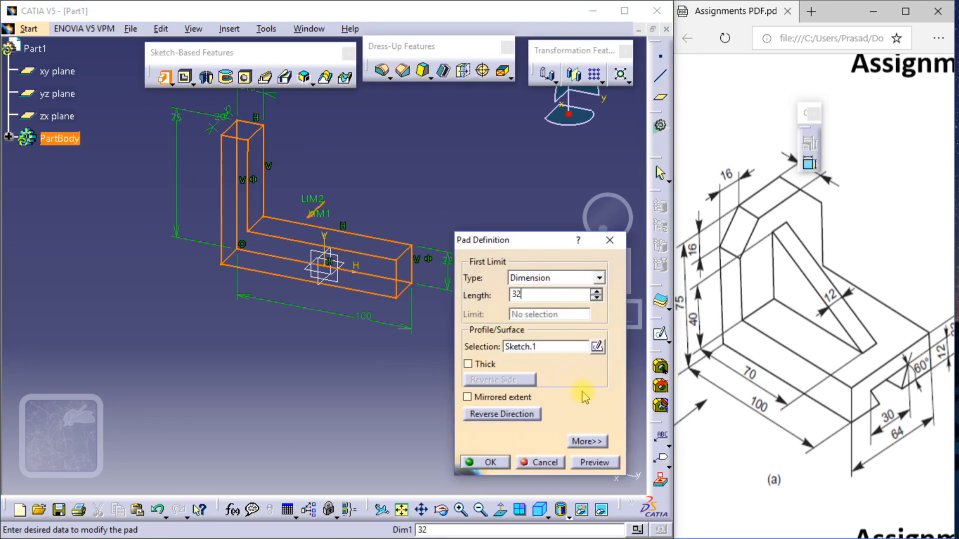
click(598, 461)
click(514, 397)
click(489, 461)
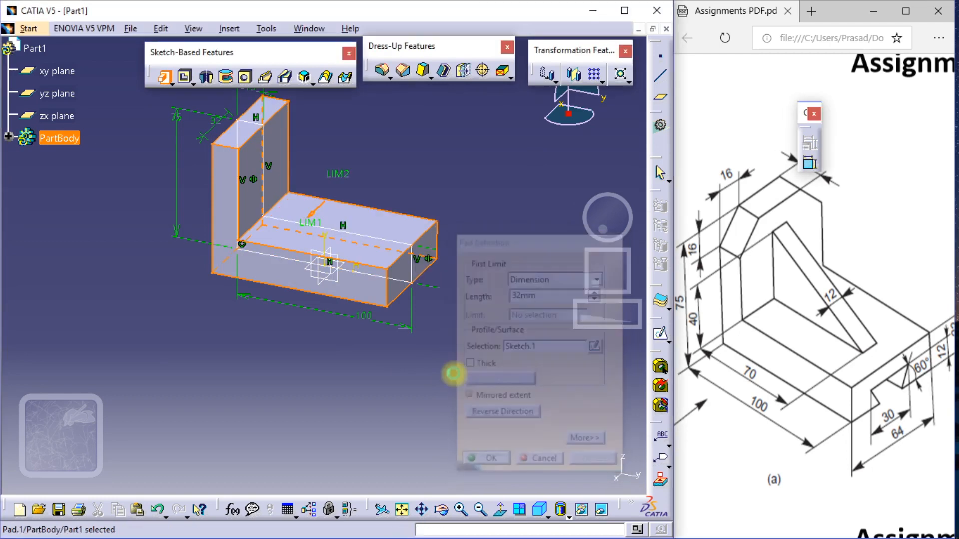
Step: Start a sketch on the end face of the base and project that face's edges as construction geometry
click(422, 268)
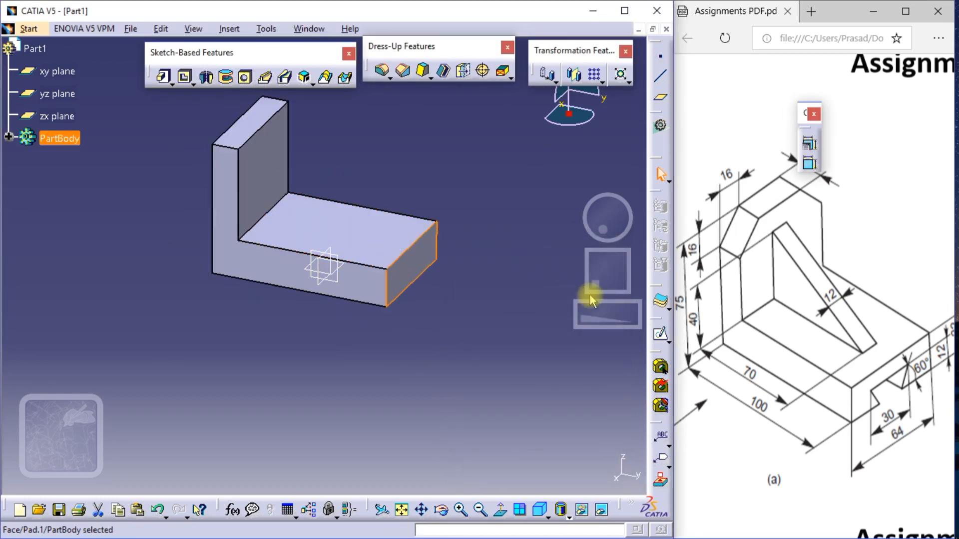
click(659, 332)
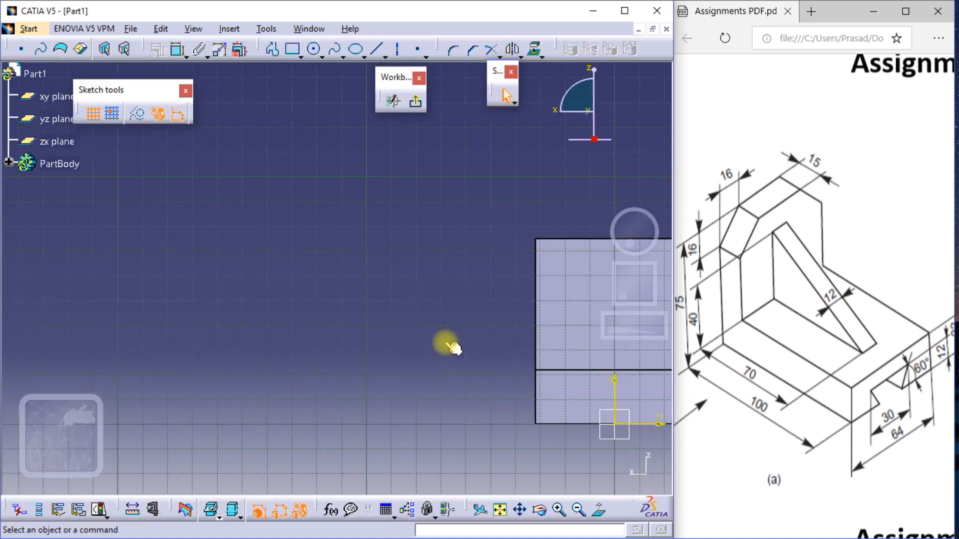
middle_drag(324, 280, 272, 239)
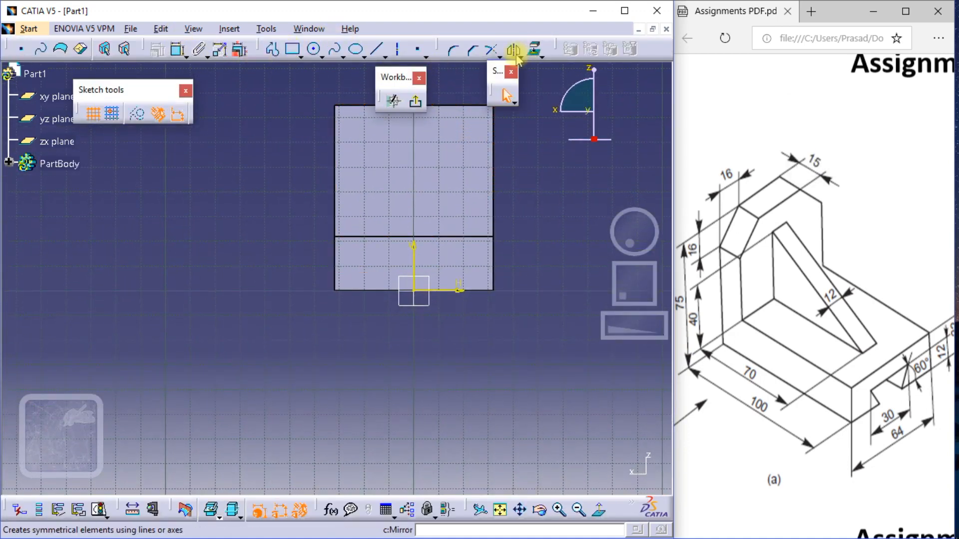
click(534, 49)
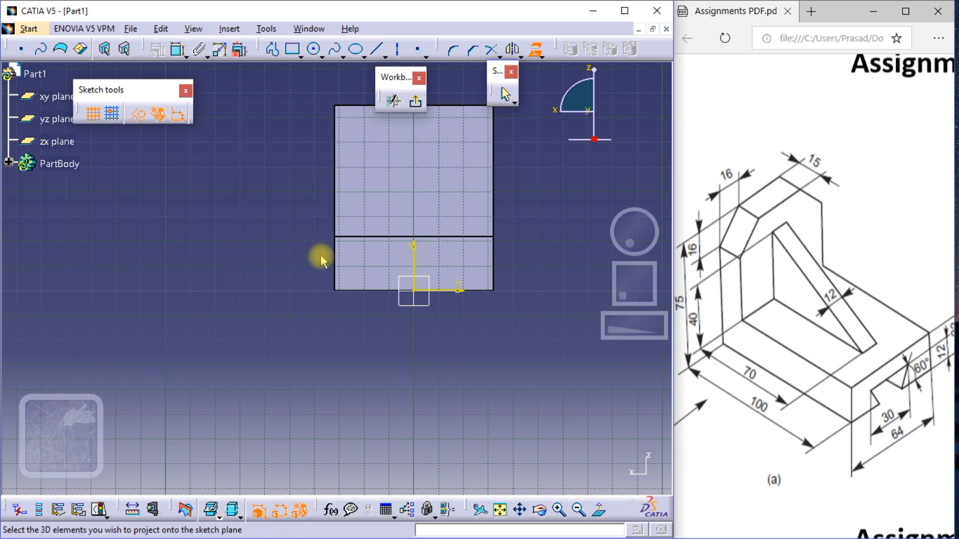
click(493, 265)
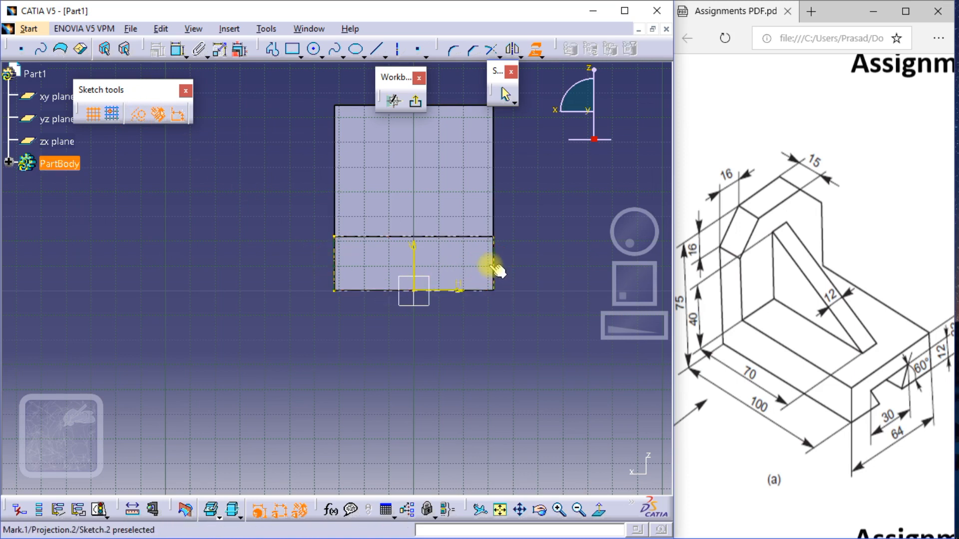
key(Escape)
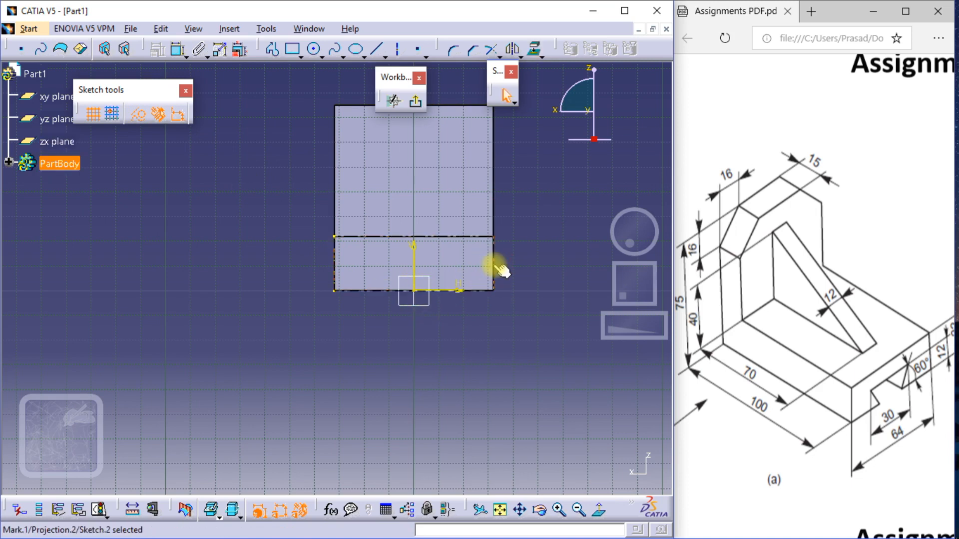
Step: Project the end face's bottom edge and right vertical edge into the sketch as construction geometry
click(534, 53)
click(365, 290)
click(494, 265)
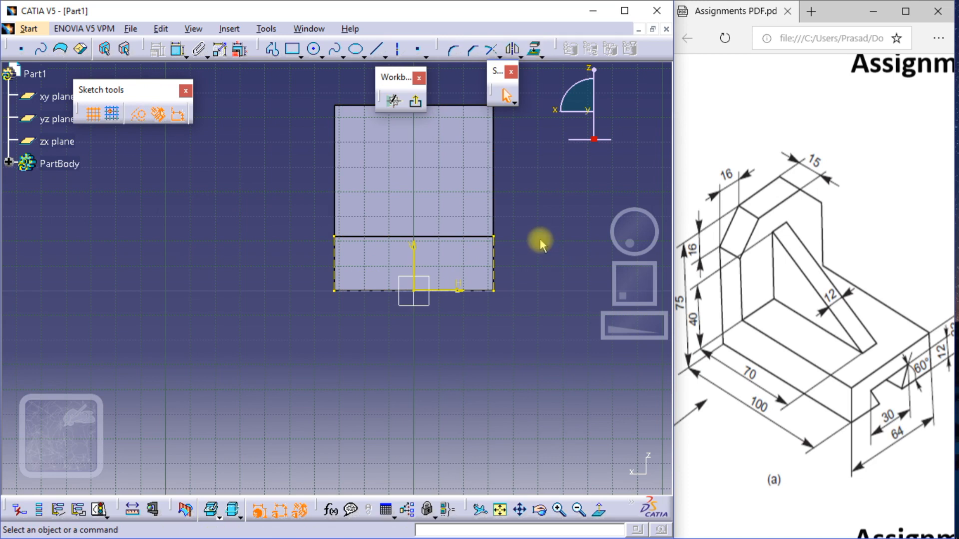
Step: Draw the dovetail's left slanted side from the base's bottom edge to about 14 mm high and convert it to a standard line
click(377, 49)
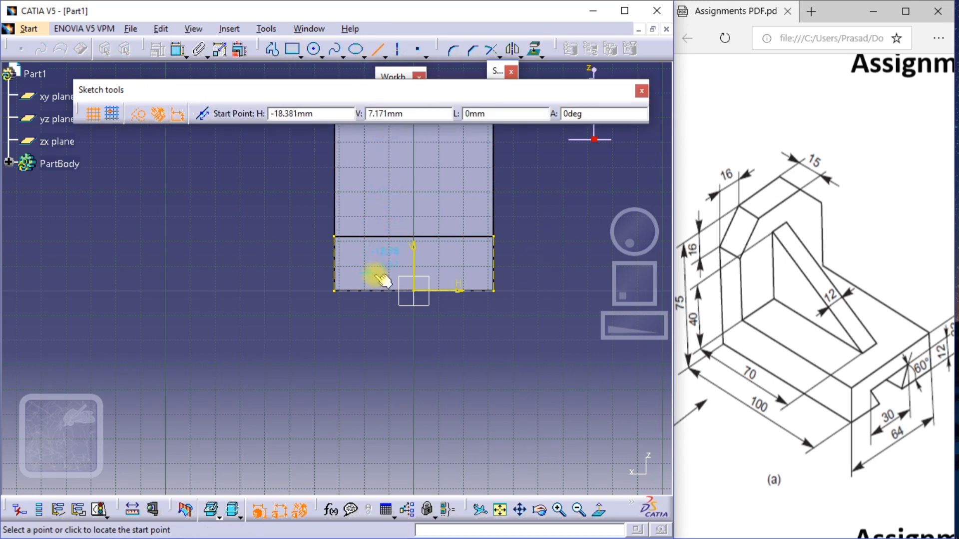
click(377, 290)
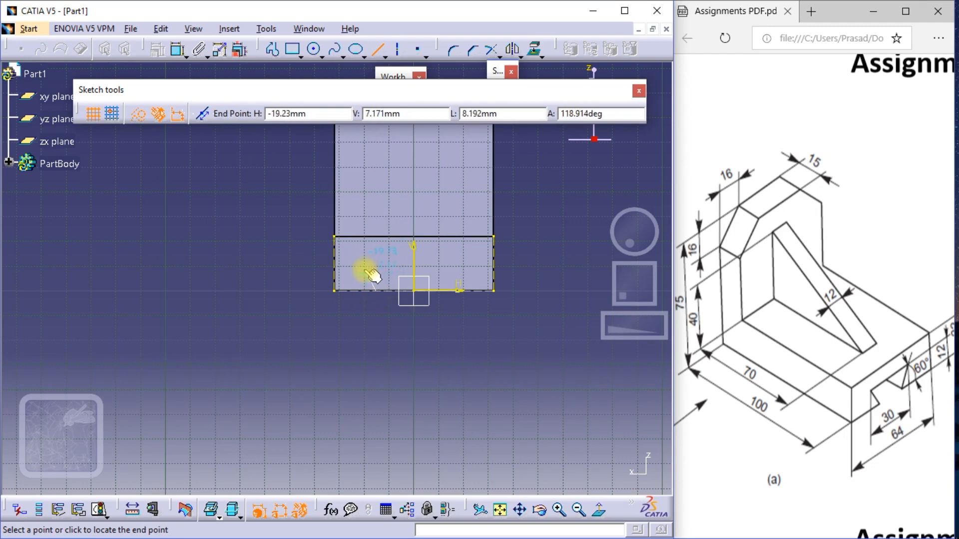
click(369, 259)
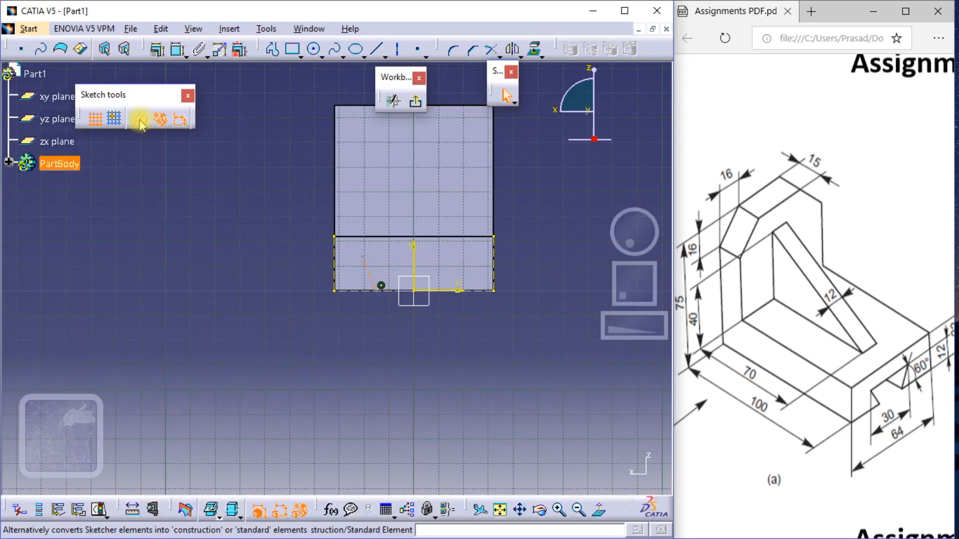
Step: Draw the dovetail's horizontal top line about 39 mm long and its right slanted side down to the base's bottom edge
click(355, 48)
click(375, 49)
click(373, 50)
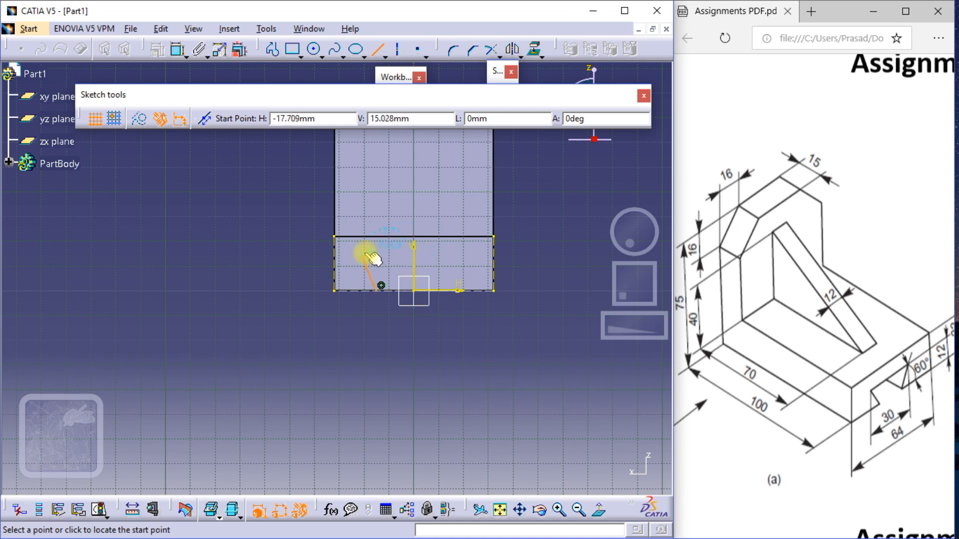
click(363, 257)
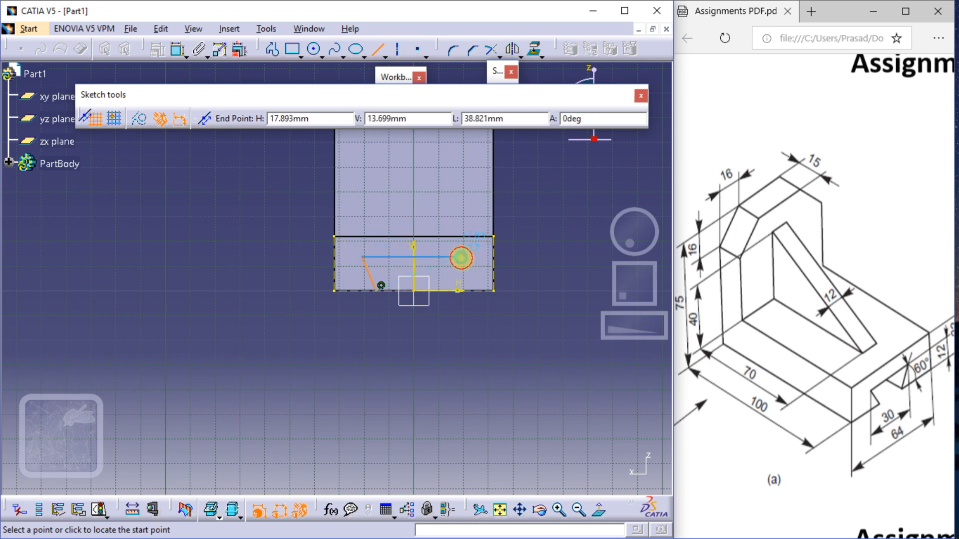
click(459, 257)
click(458, 258)
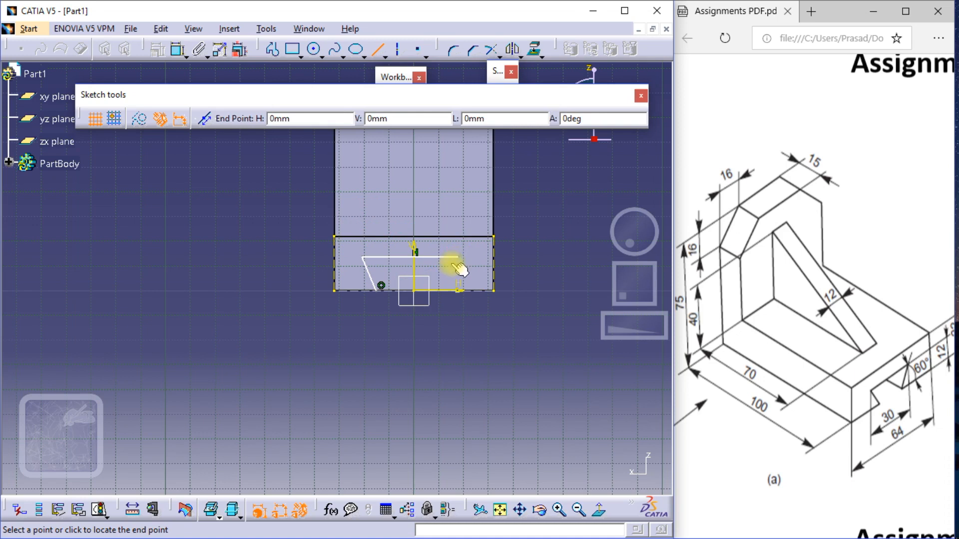
click(451, 289)
key(Escape)
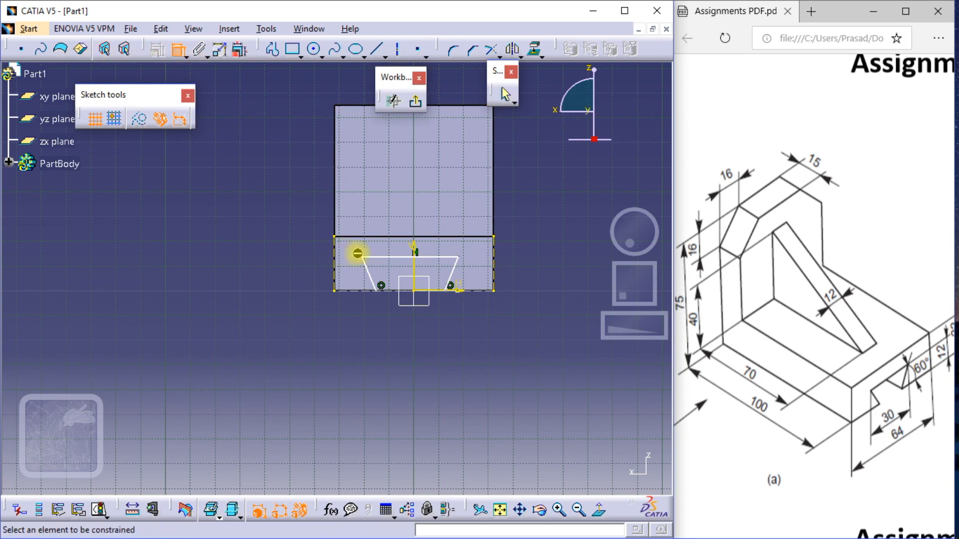
Step: Dimension the dovetail's horizontal top line and set its length to 30 mm
click(385, 261)
click(419, 325)
double_click(414, 325)
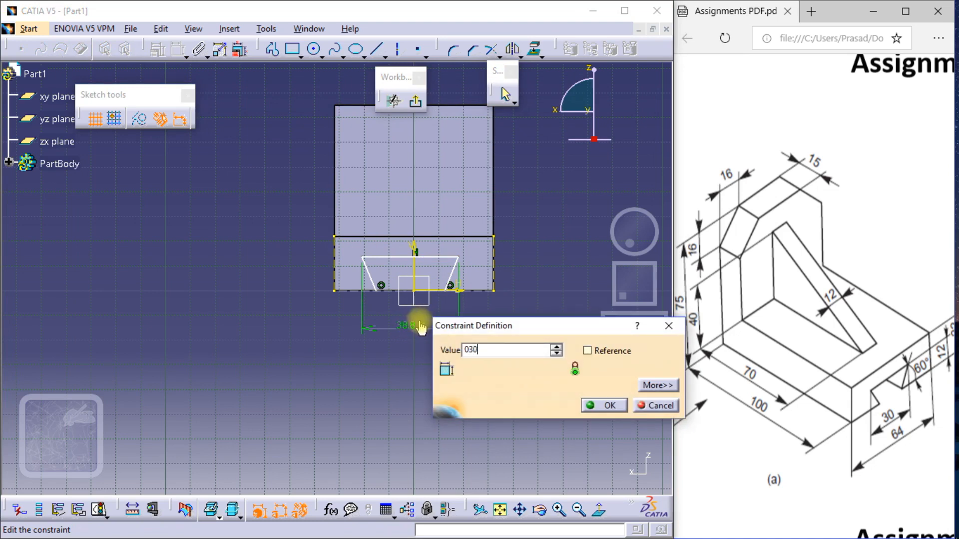
text(030)
key(Return)
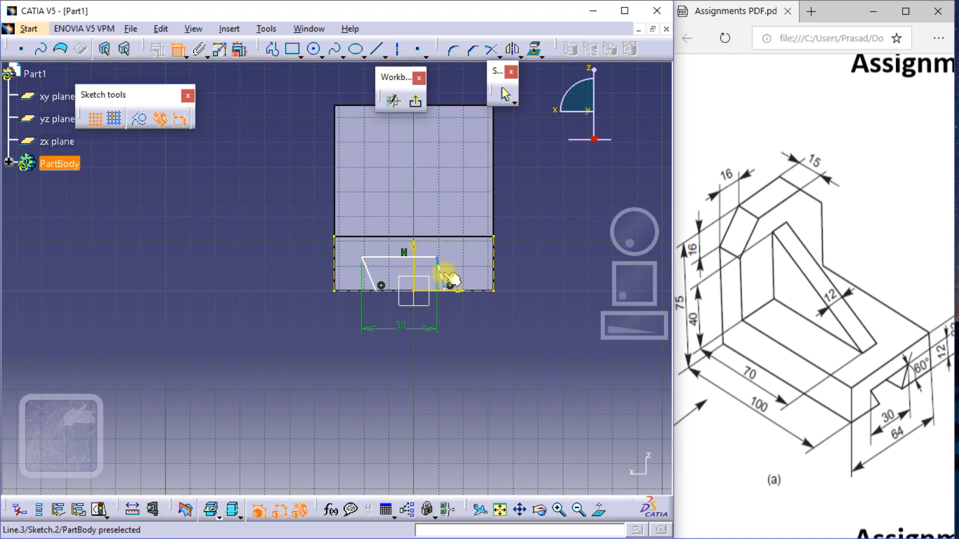
Step: Dimension the angle between the dovetail's right slanted side and the bottom edge, and set it to 60 degrees
click(443, 274)
click(461, 289)
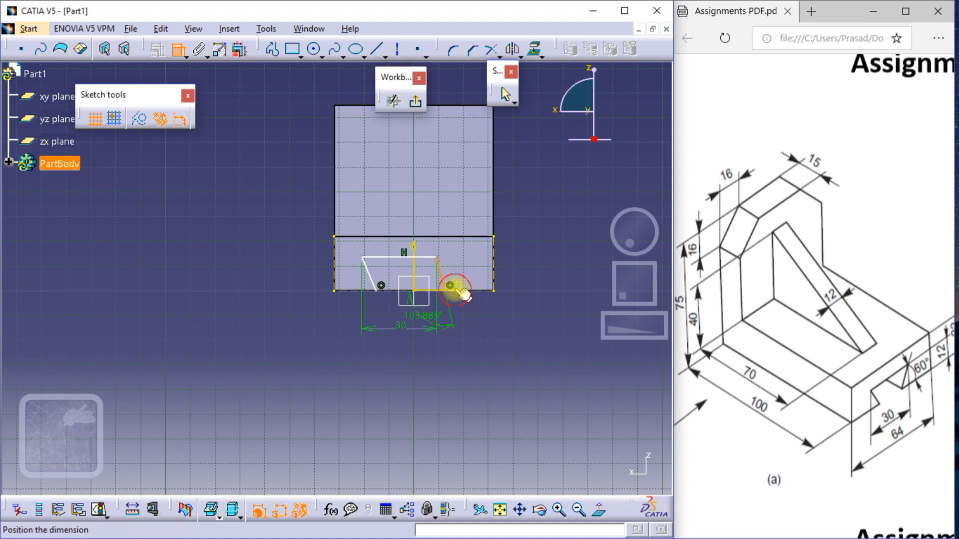
click(542, 248)
double_click(542, 249)
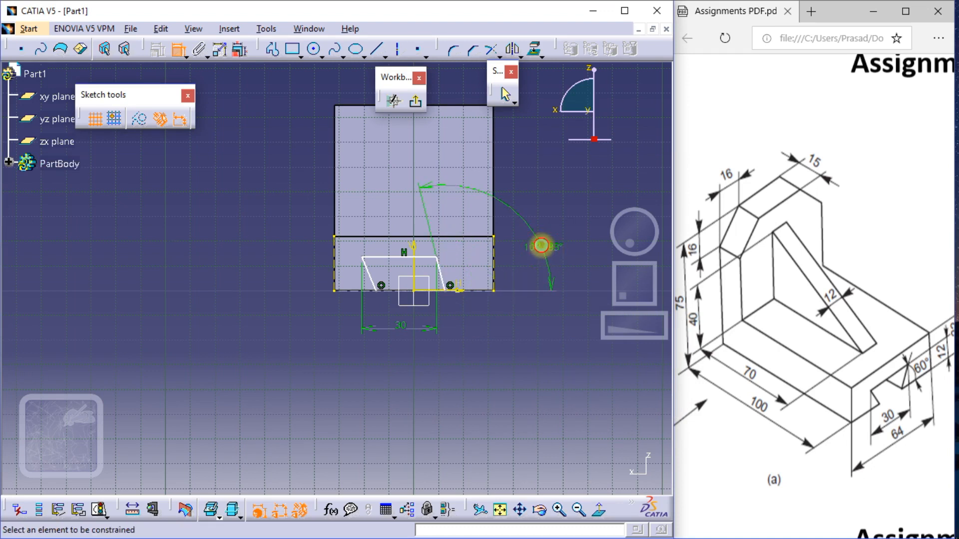
text(60)
key(Return)
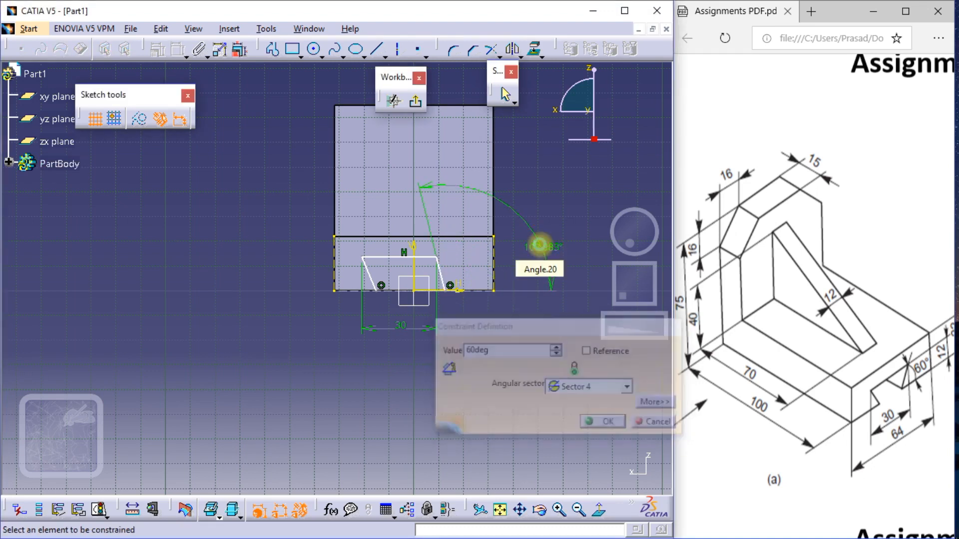
Step: Set the angle between the left slanted side and bottom edge to 60 degrees, and delete the stray dimension on the left projected edge
click(382, 277)
click(361, 291)
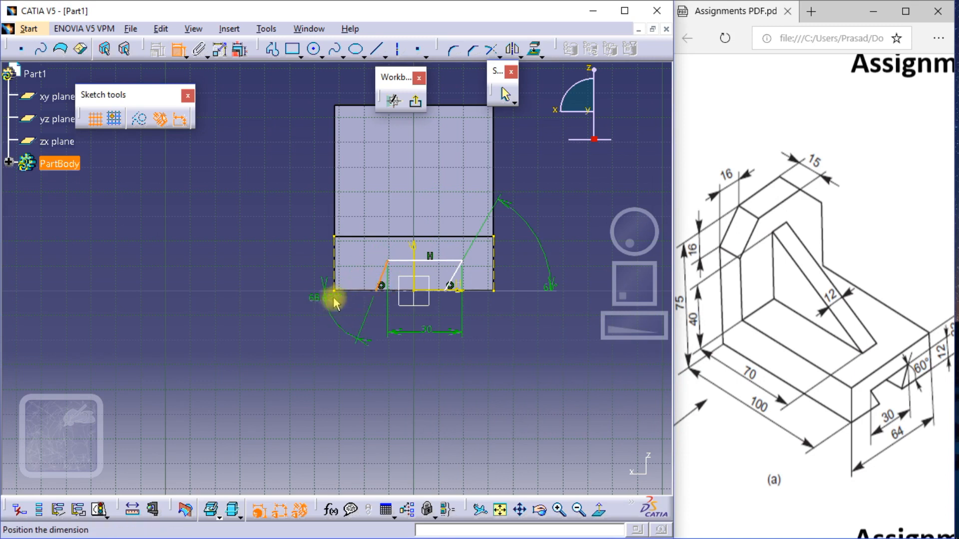
click(333, 267)
click(335, 263)
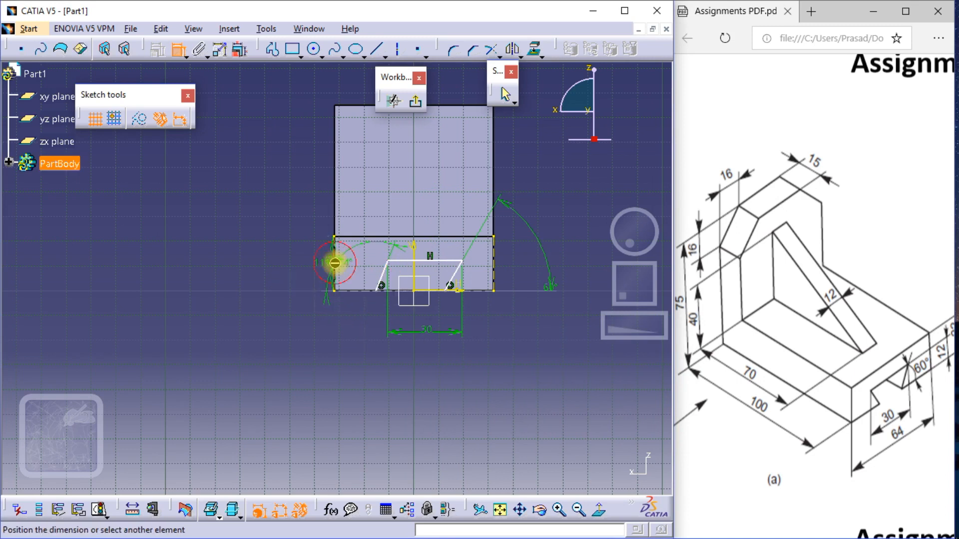
double_click(344, 262)
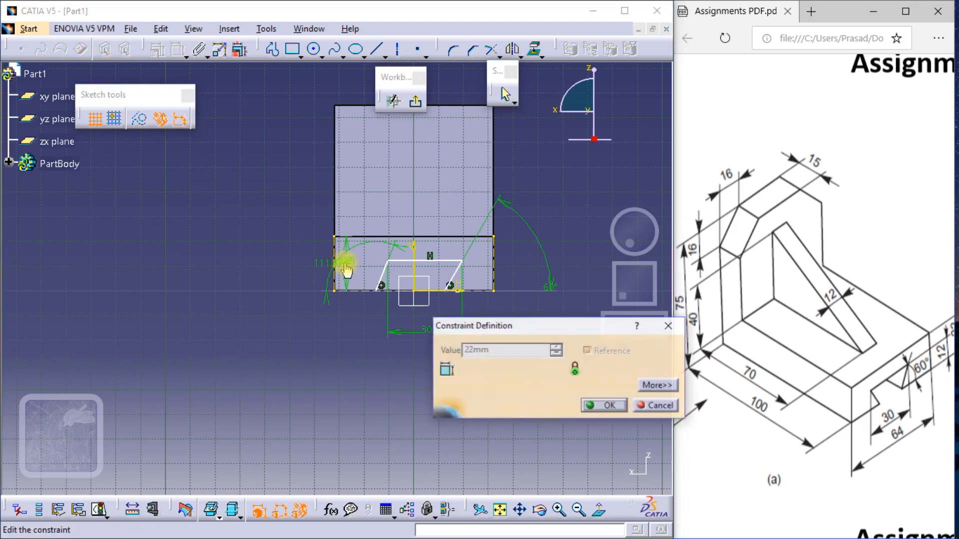
click(645, 405)
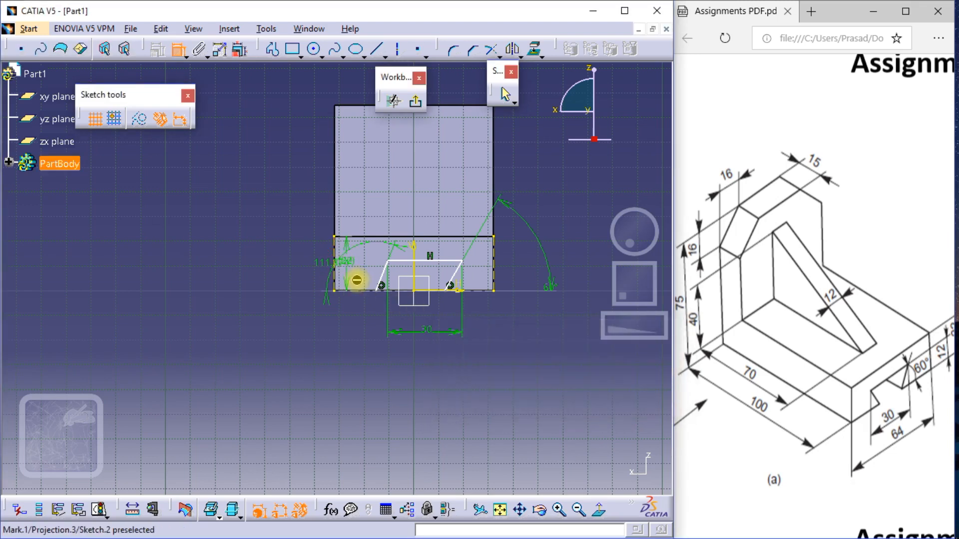
double_click(326, 265)
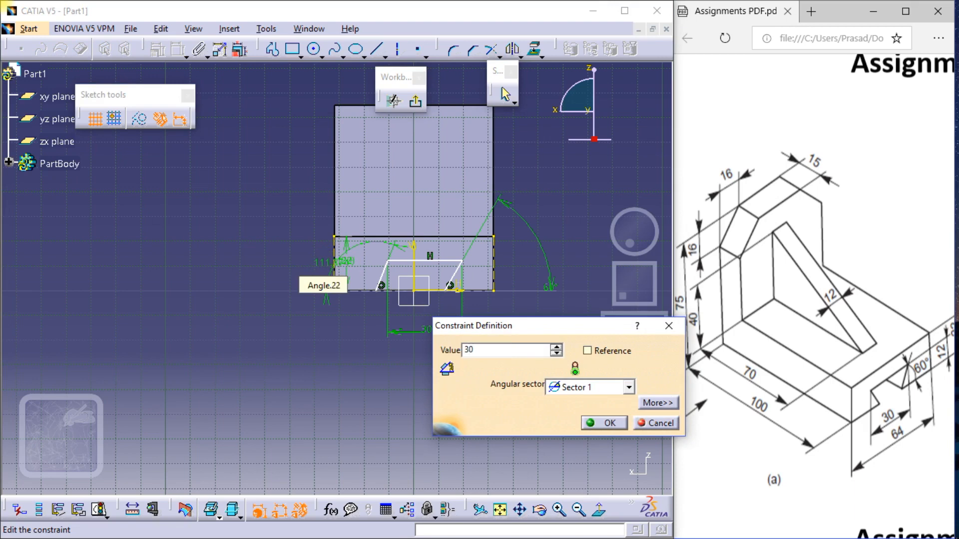
text(60)
key(Return)
right_click(349, 260)
click(428, 466)
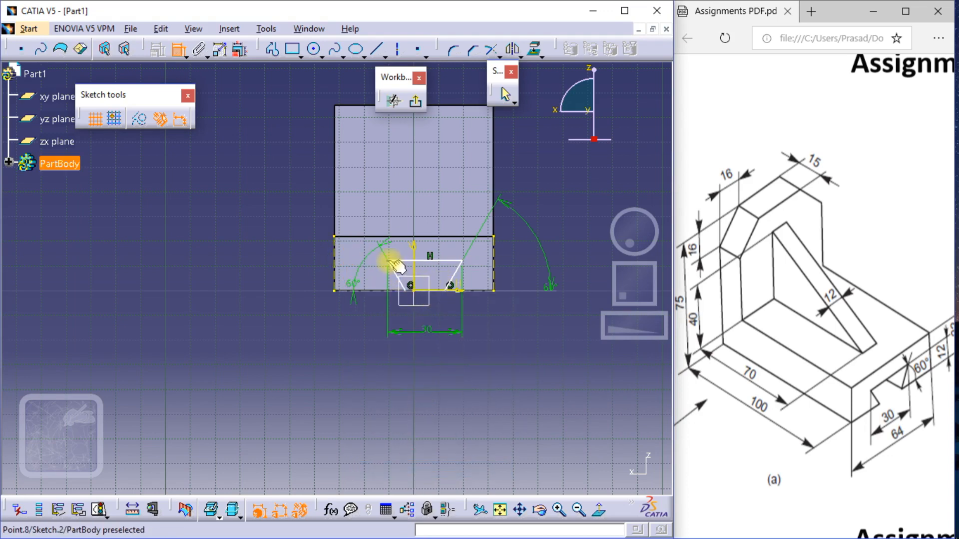
Step: Constrain the end points of the dovetail's top line to be symmetric about the sketch's vertical axis
click(389, 260)
click(465, 261)
right_click(423, 200)
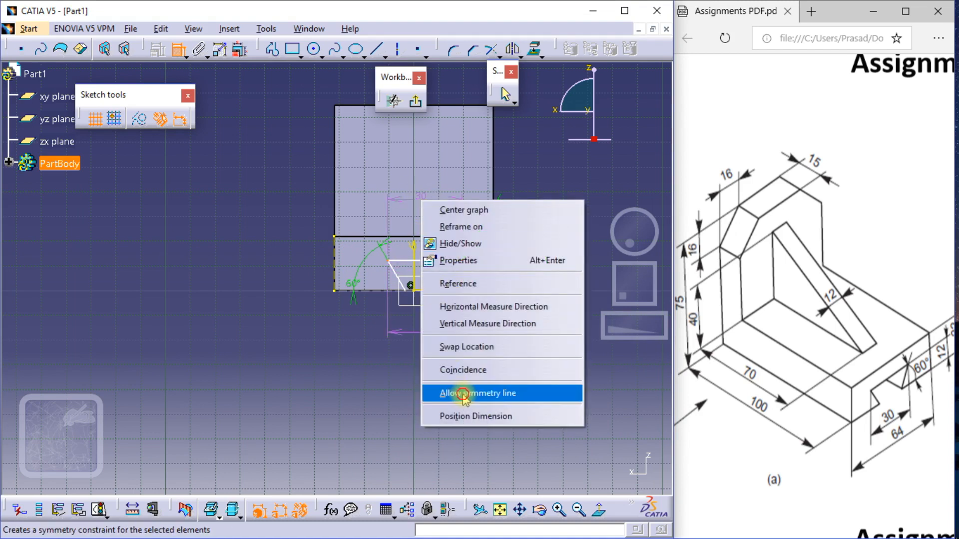
click(464, 393)
click(414, 248)
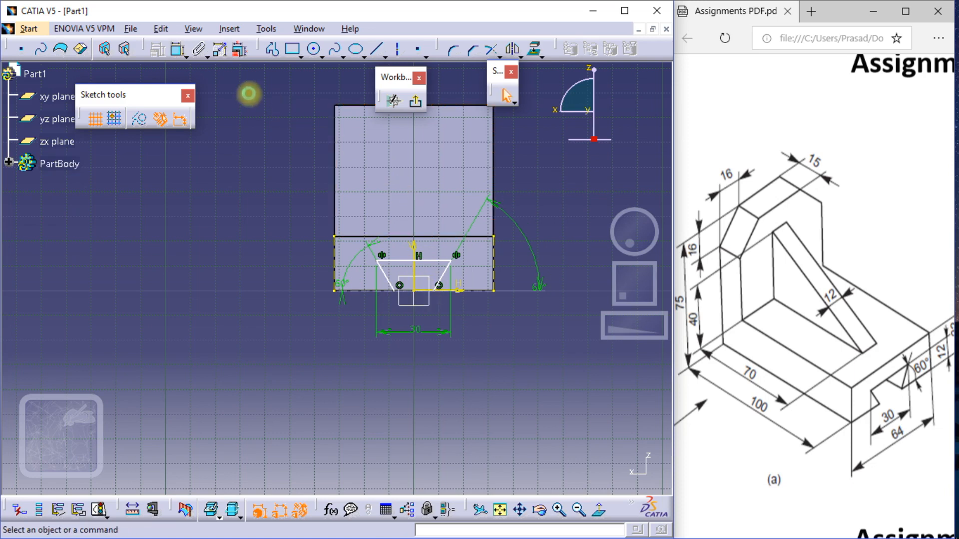
Step: Close the dovetail profile with a line along the bottom edge between both slanted sides, and finish the sketch
click(379, 51)
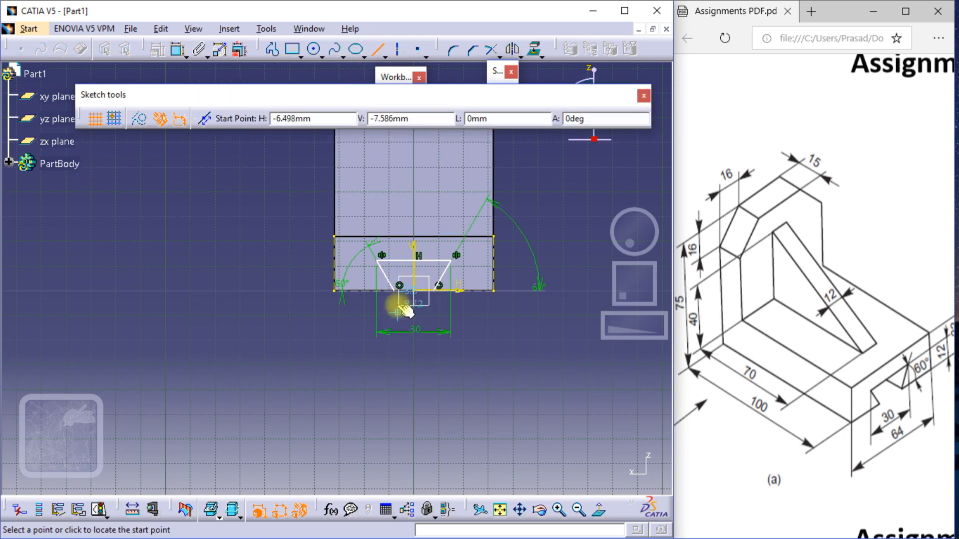
click(400, 292)
click(434, 290)
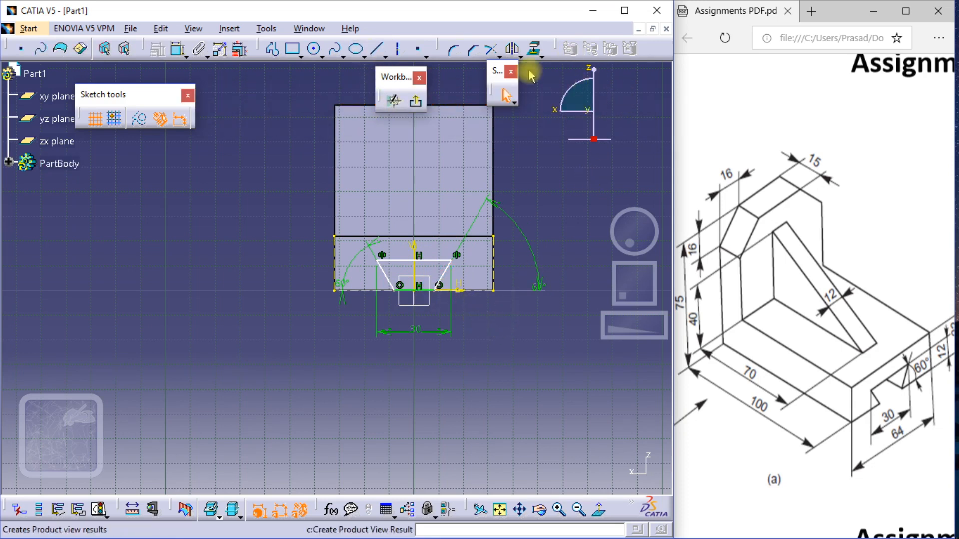
click(415, 102)
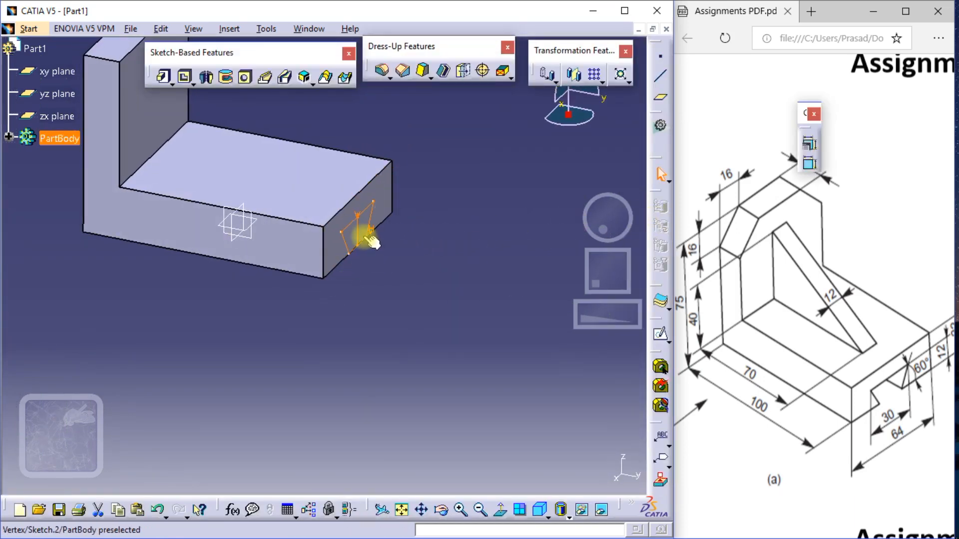
Step: Cut the dovetail slot into the base with a Pocket of the dovetail sketch, 32 mm deep
click(457, 216)
click(186, 76)
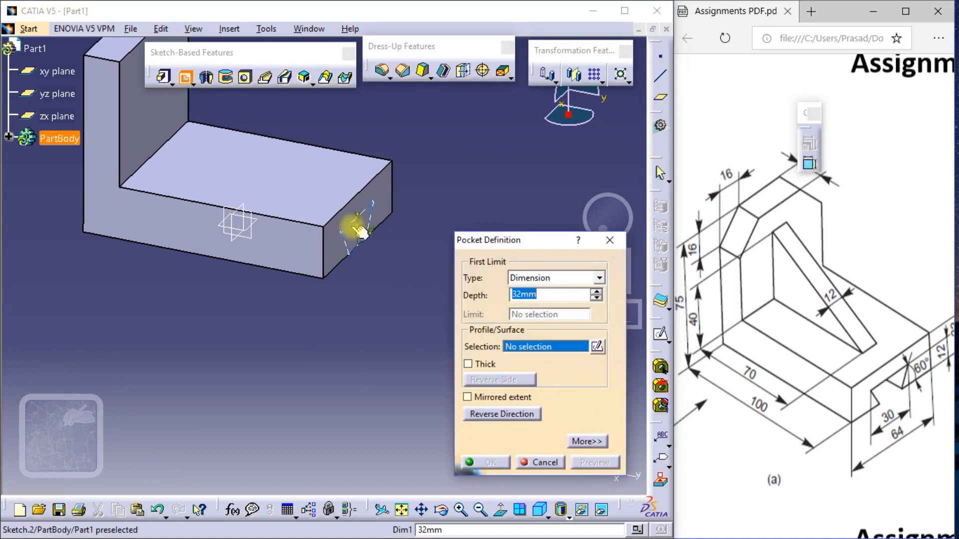
click(358, 228)
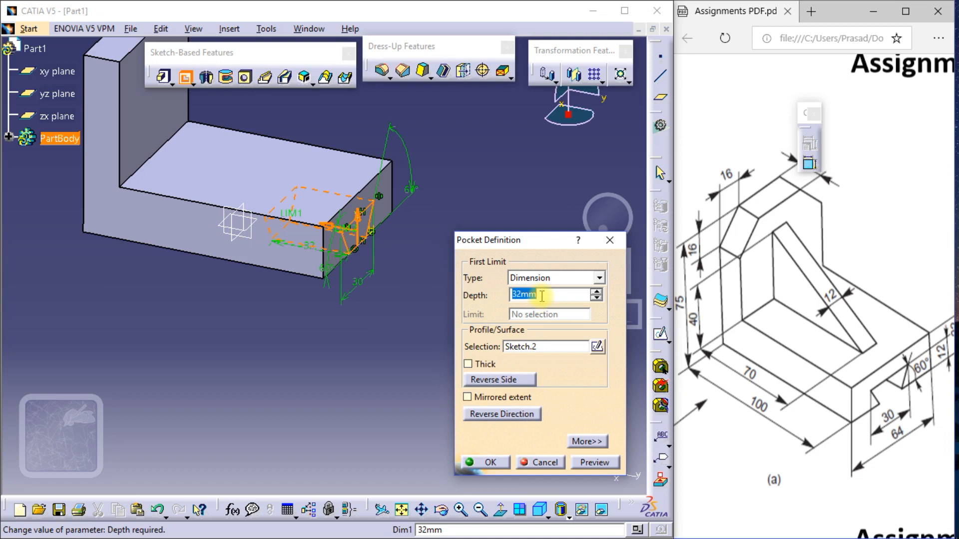
click(491, 461)
click(567, 350)
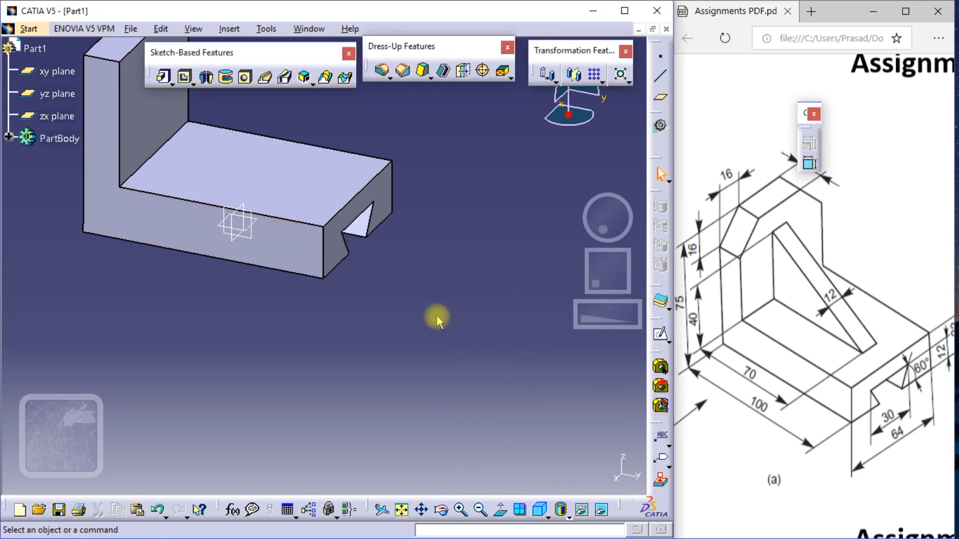
double_click(147, 228)
click(544, 462)
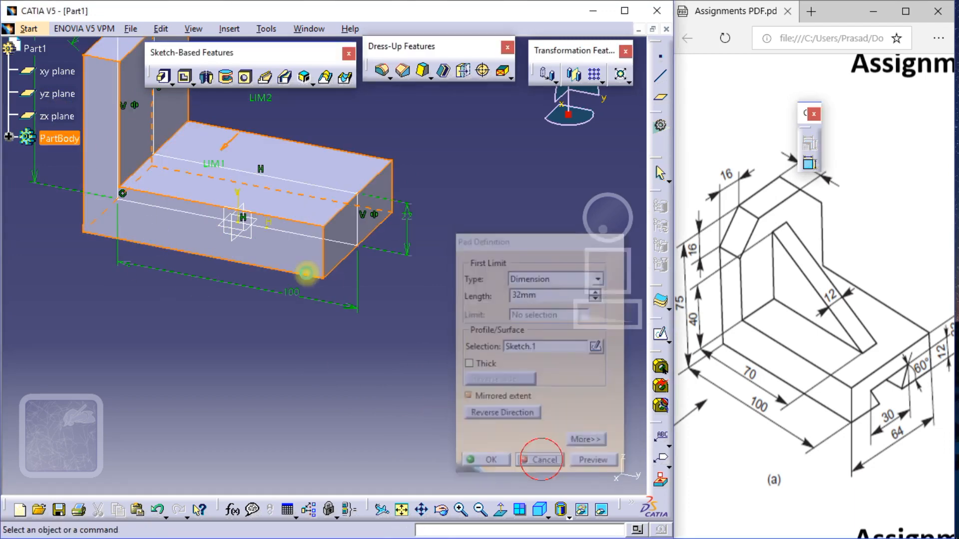
click(483, 327)
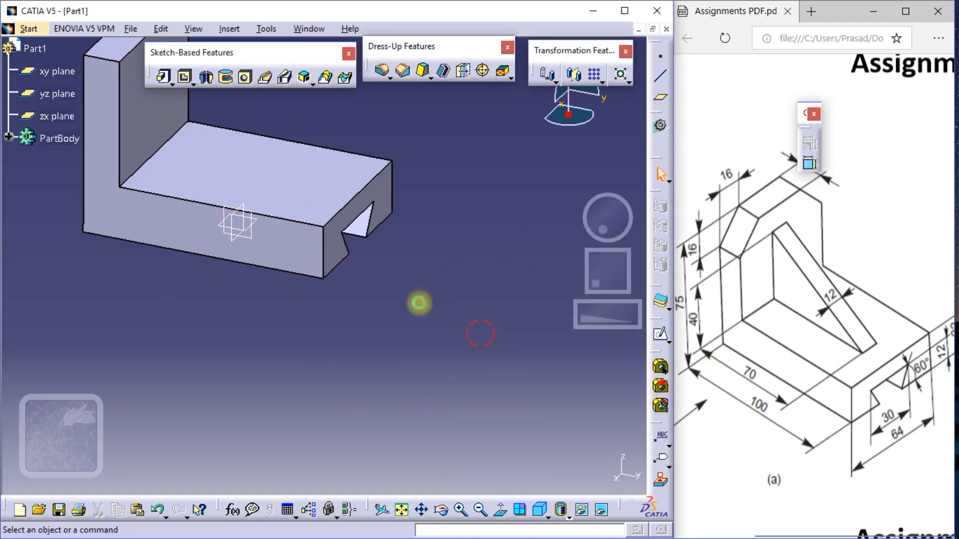
Step: Start a sketch on the yz plane and project the bracket's inner vertical and horizontal edges as construction geometry
click(256, 217)
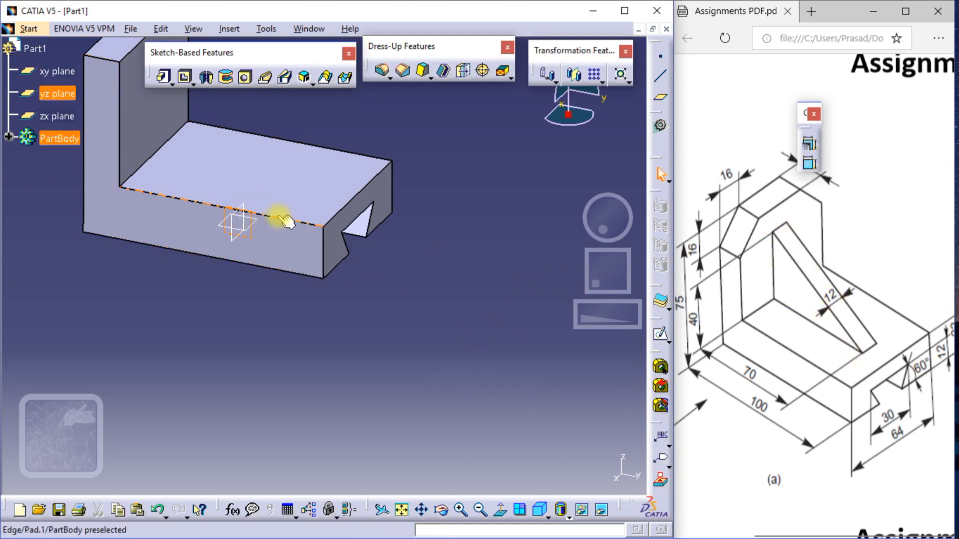
click(659, 338)
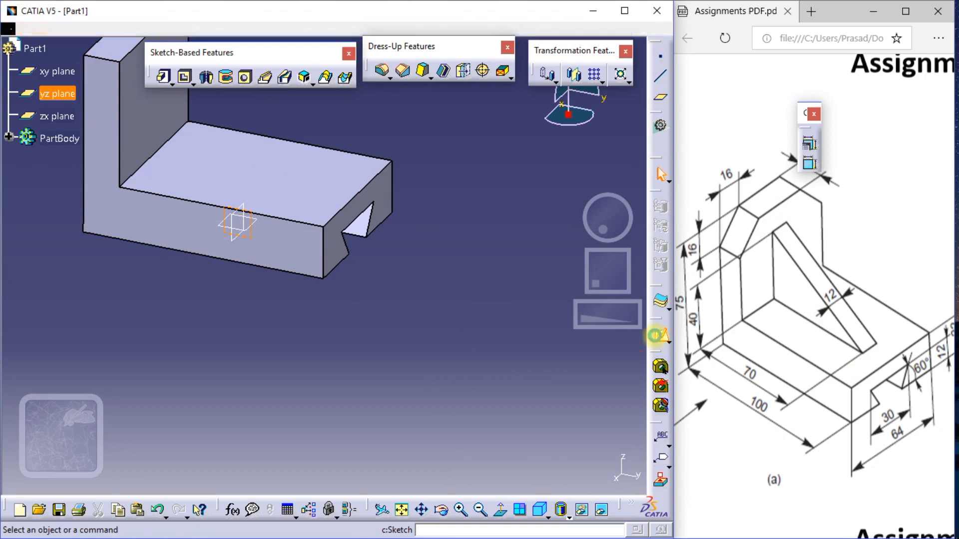
mouse_move(343, 278)
middle_down()
mouse_move(405, 422)
mouse_move(443, 479)
middle_up()
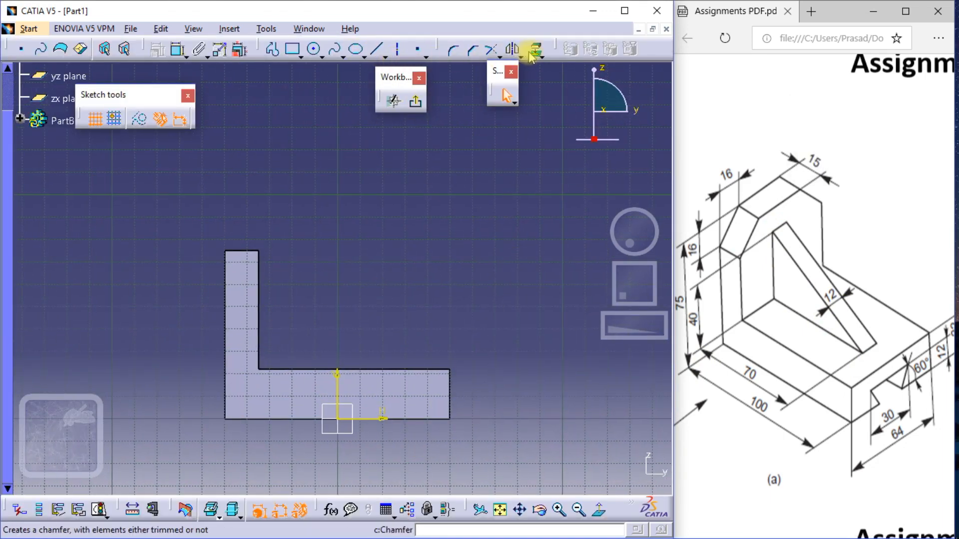
click(535, 48)
click(140, 118)
click(259, 305)
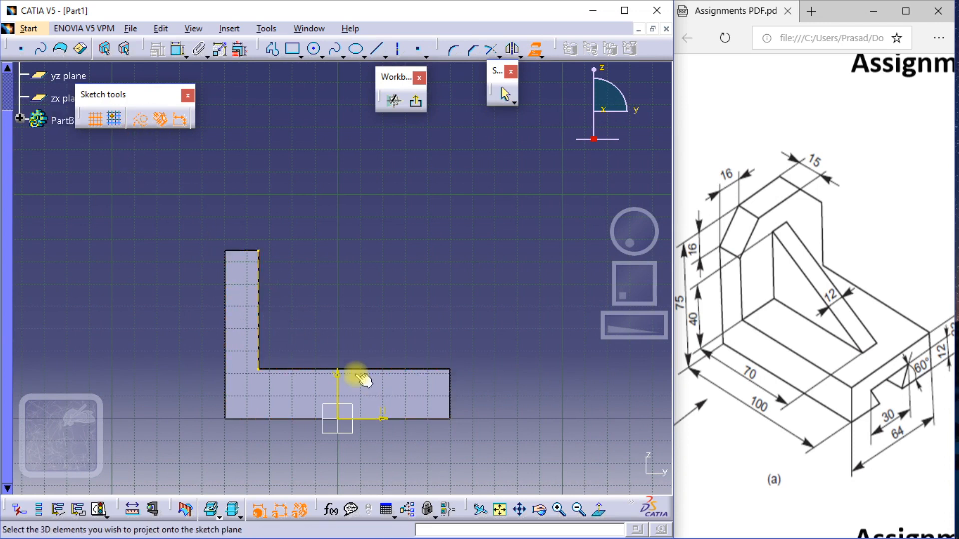
click(398, 369)
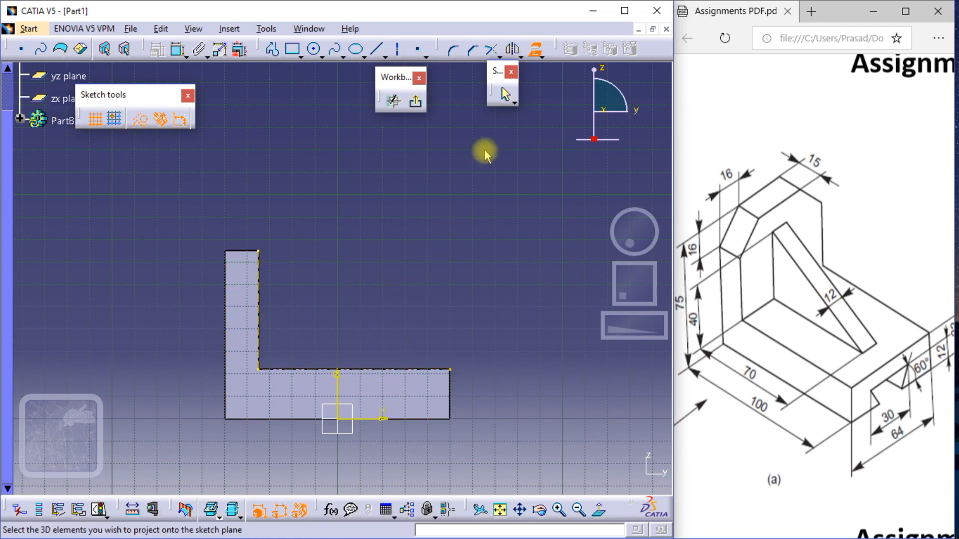
click(535, 48)
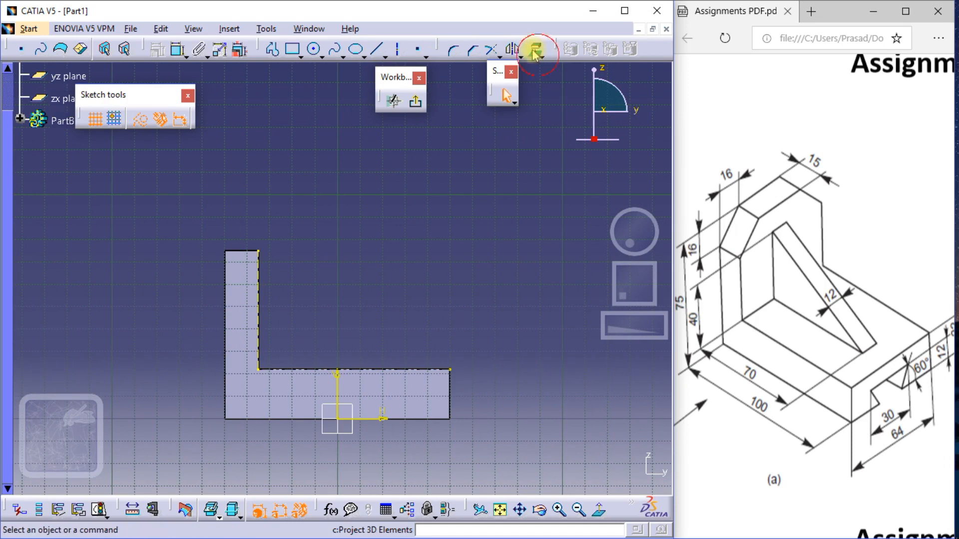
Step: Draw a sloping solid line from the wall's projected inner vertical edge down to the base's projected upper edge
click(376, 52)
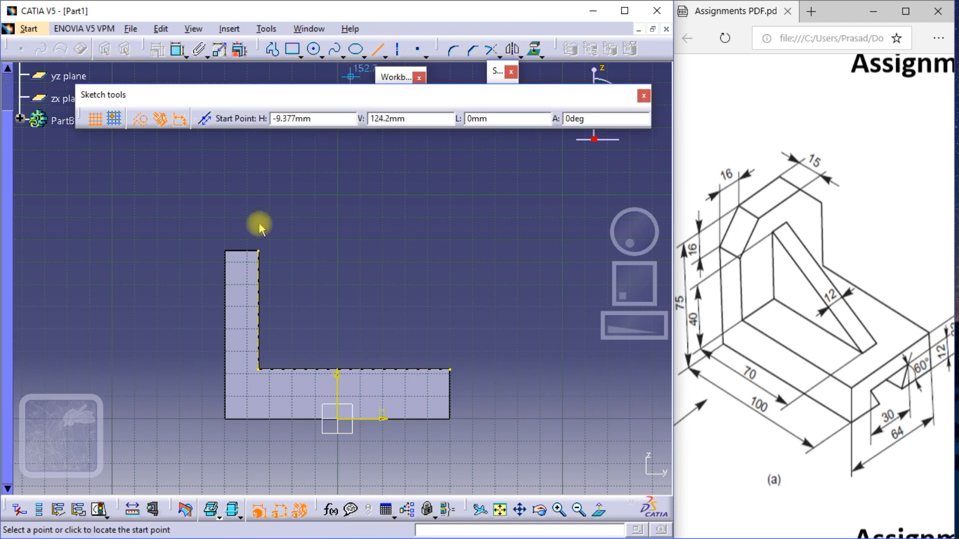
click(259, 291)
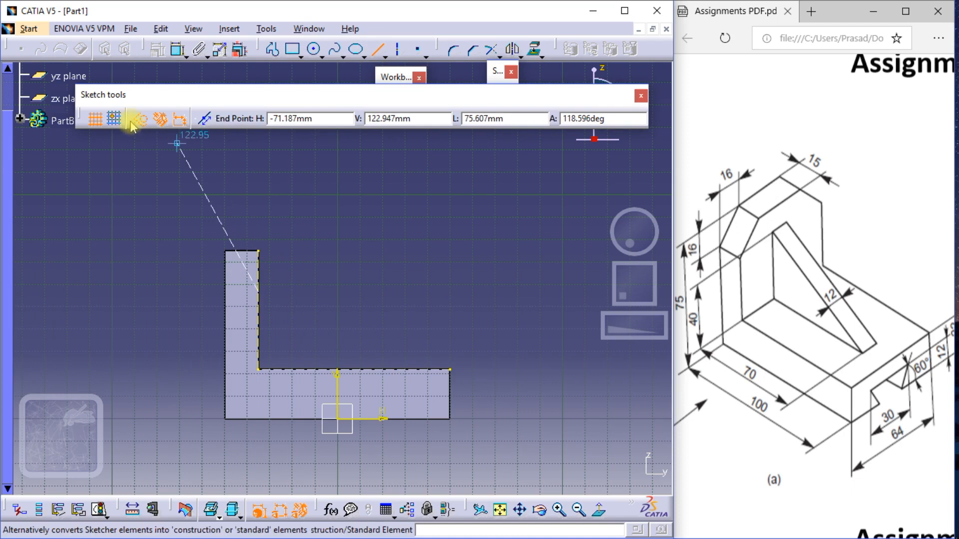
click(414, 368)
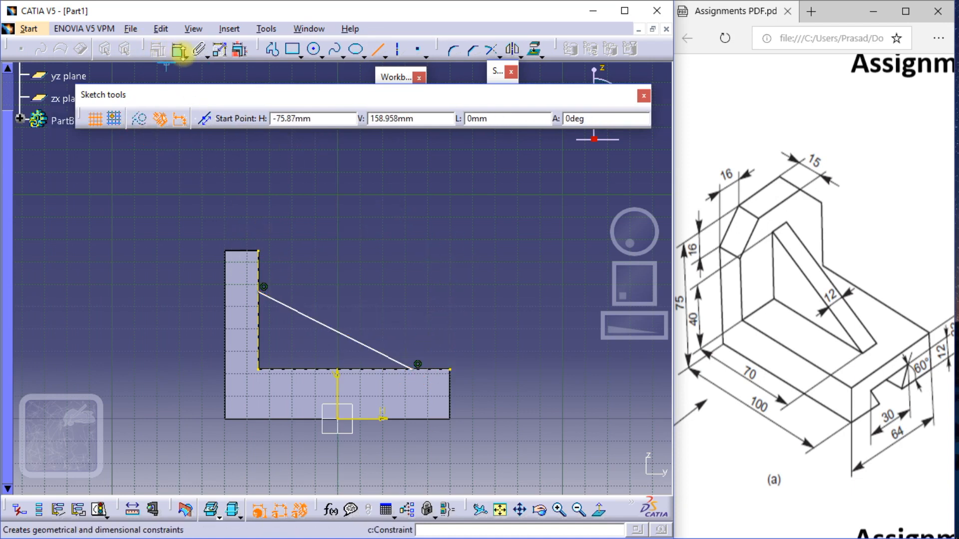
Step: Try dimensioning the sloping line's upper end at 75-40 mm from the wall's top point, and delete that dimension
click(178, 52)
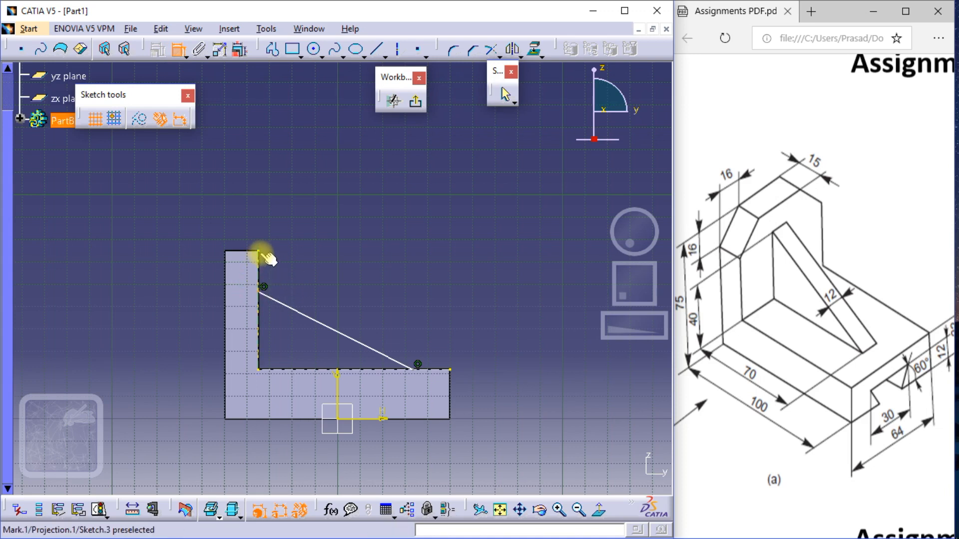
click(259, 251)
click(328, 278)
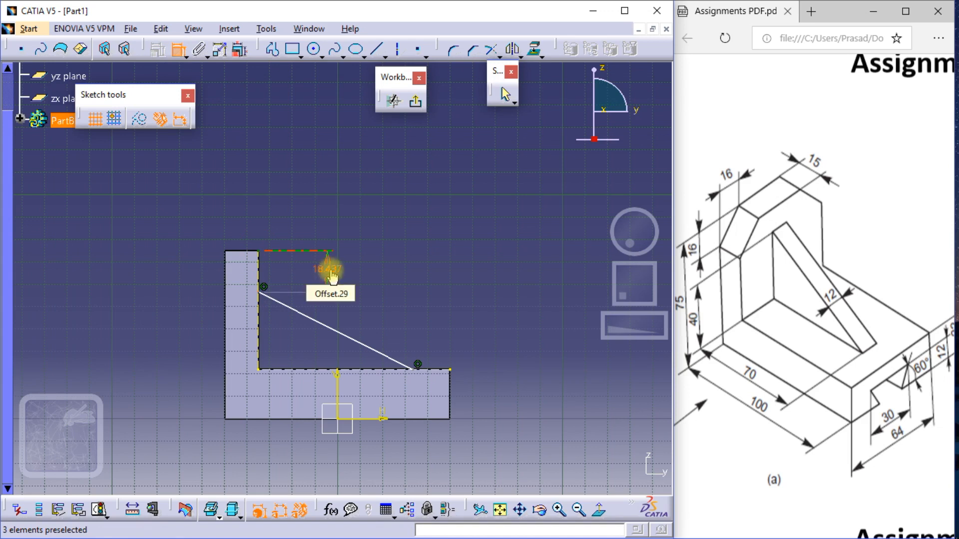
double_click(329, 272)
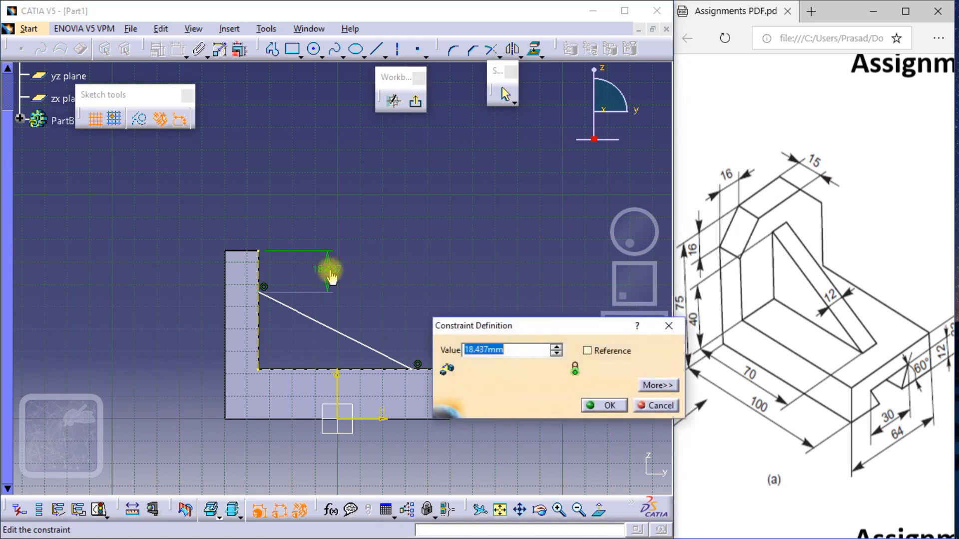
text(75)
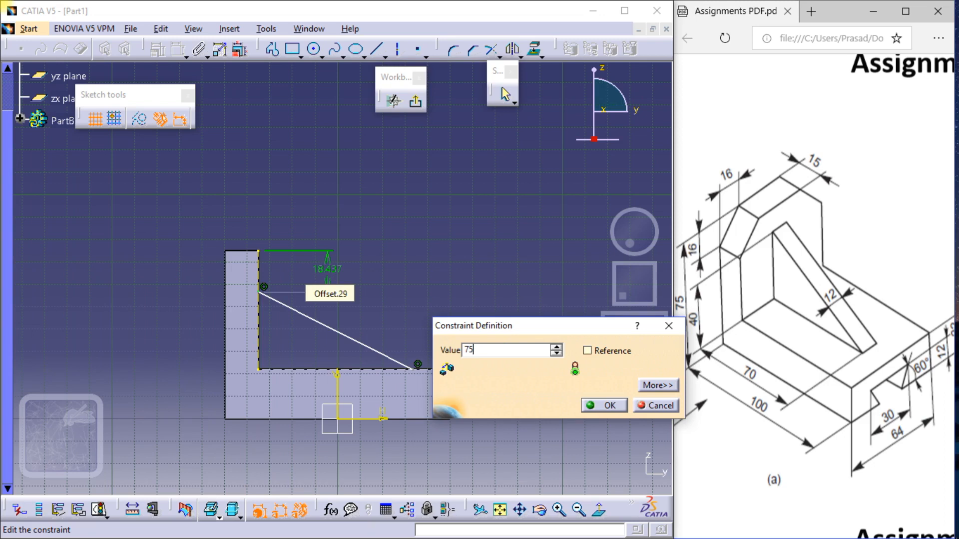
text(-40)
key(Return)
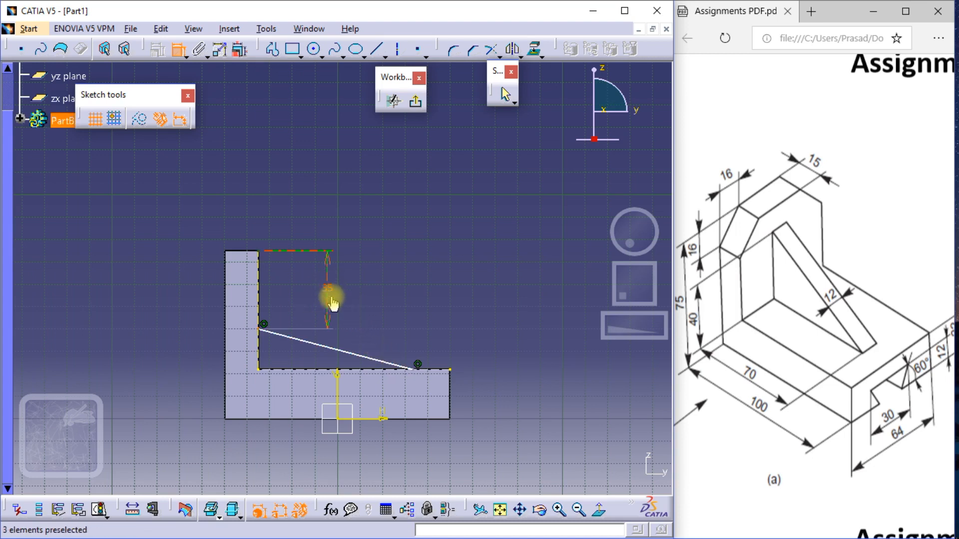
right_click(328, 289)
click(327, 280)
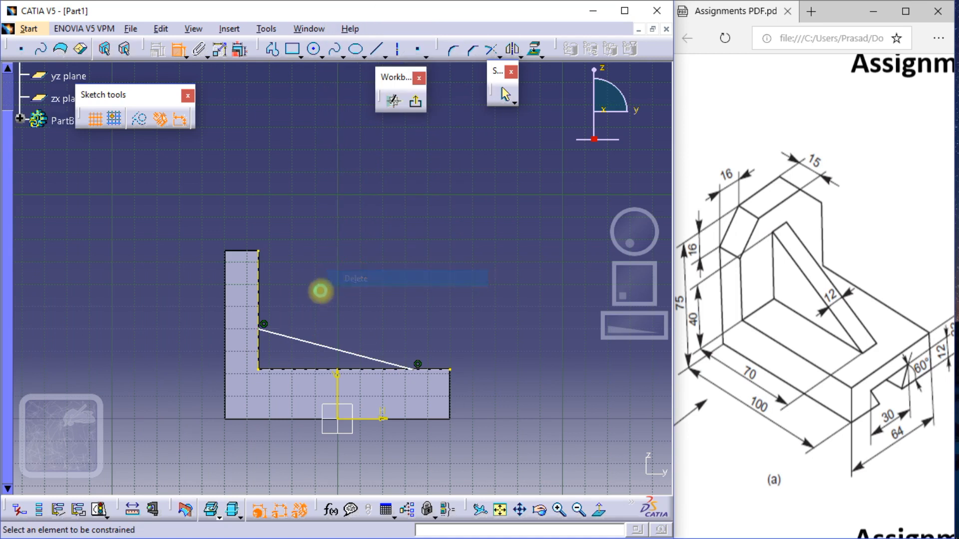
Step: Dimension the sloping line's upper end 40 mm above the bracket's inner corner
click(261, 328)
click(257, 369)
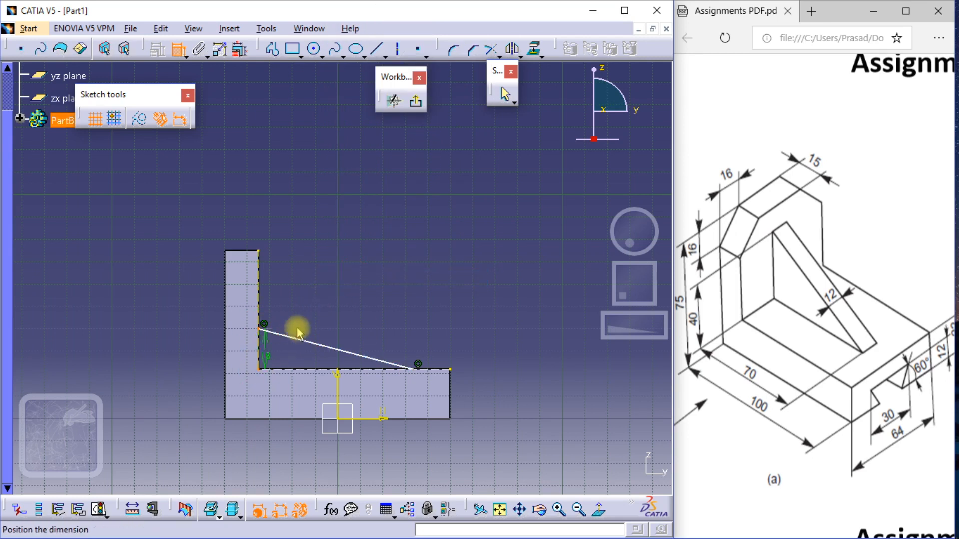
double_click(343, 296)
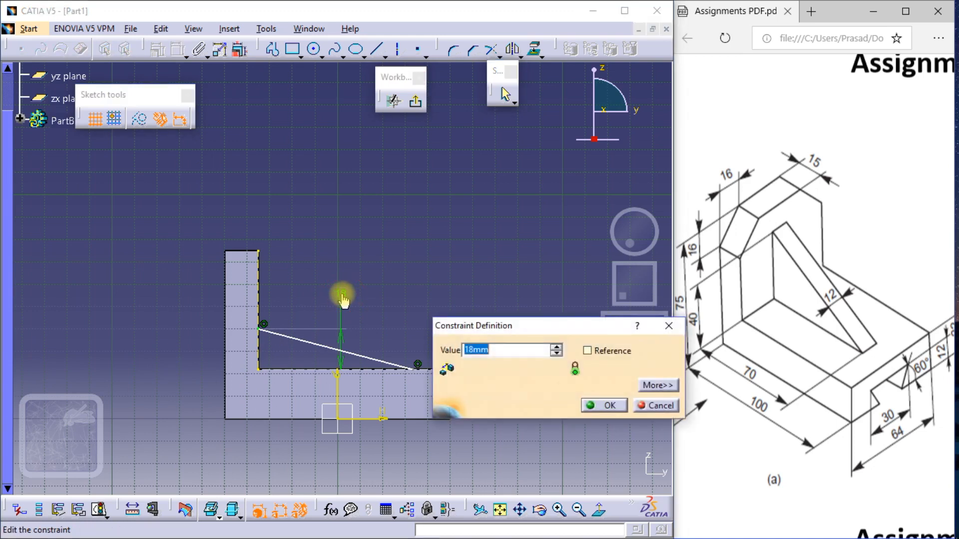
text(40)
key(Return)
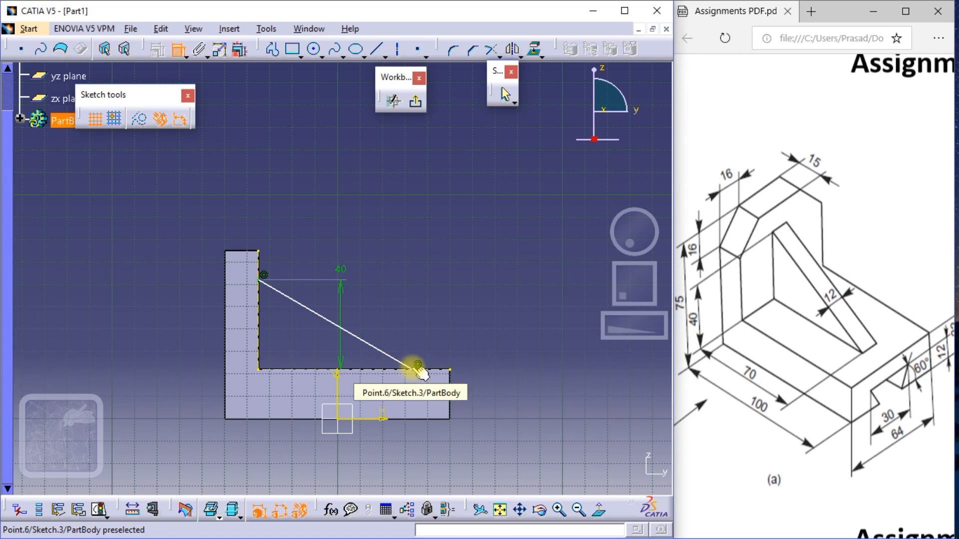
Step: Dimension the sloping line's lower end 70 mm from the wall's inner face, and delete the redundant dimension to the base's outer end
click(419, 368)
click(449, 369)
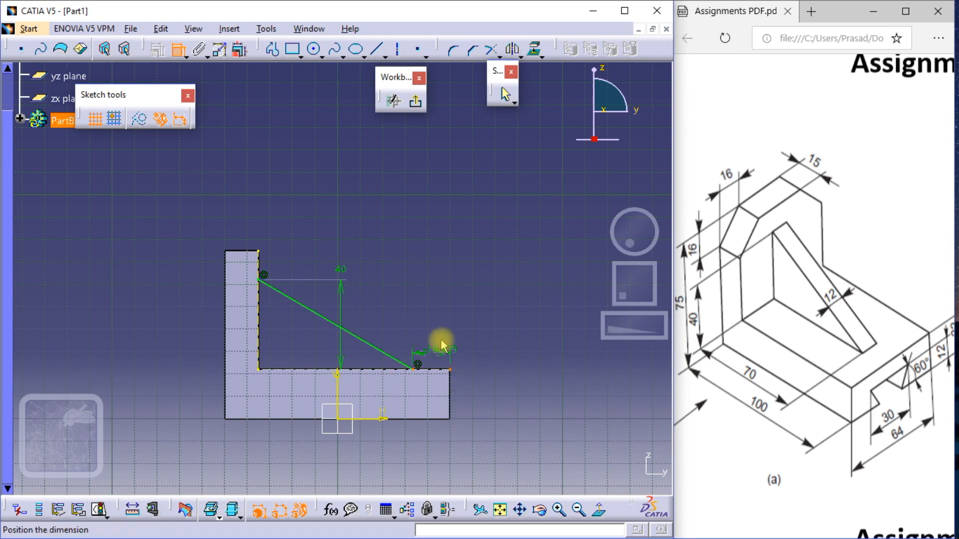
click(430, 314)
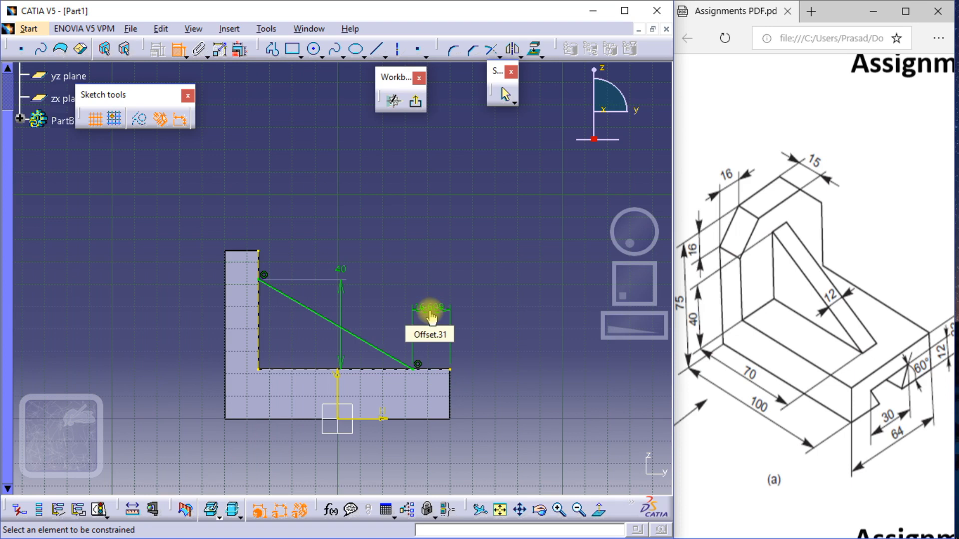
click(419, 376)
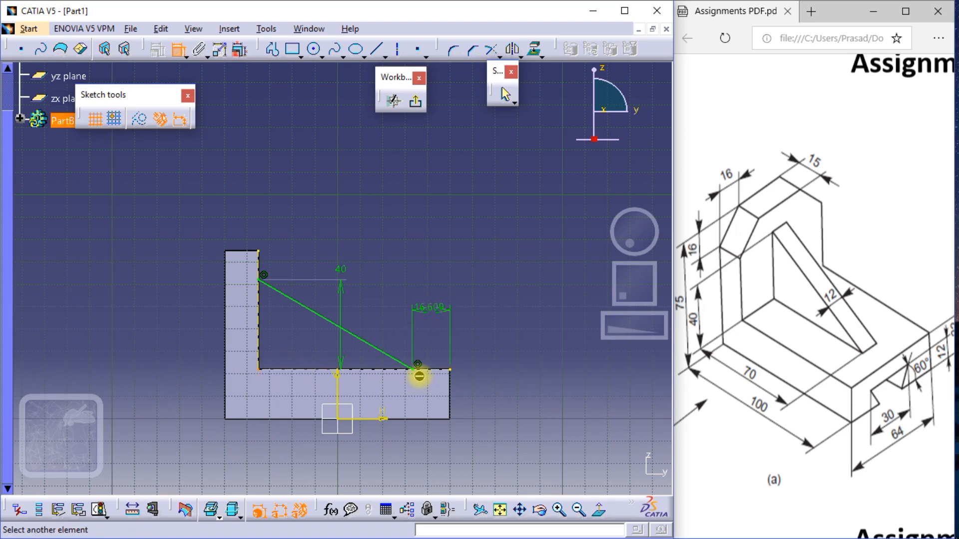
click(412, 370)
click(378, 256)
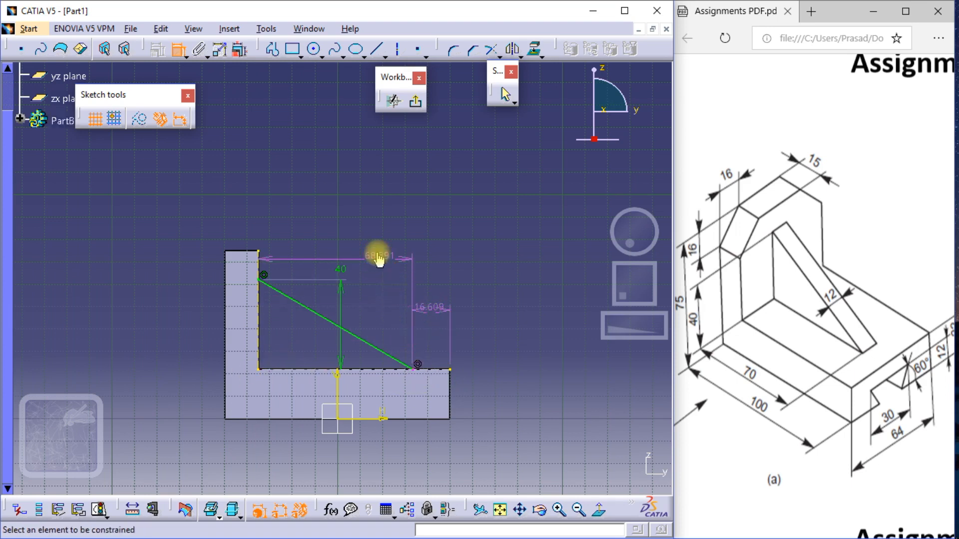
double_click(379, 257)
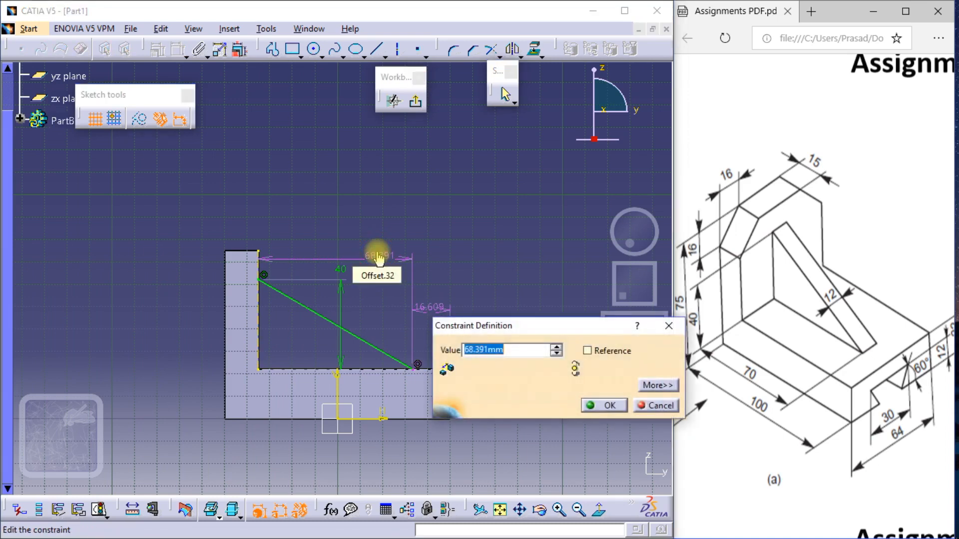
text(70)
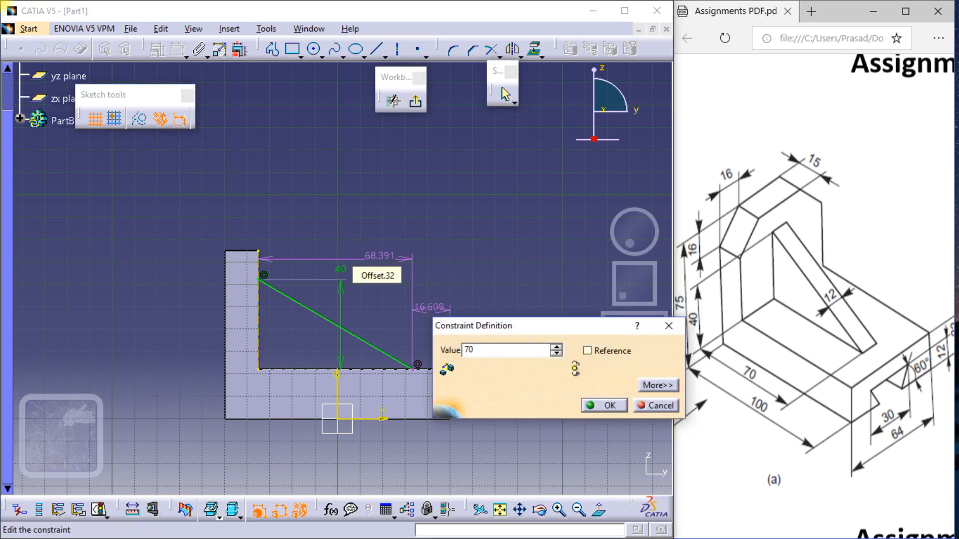
key(Return)
right_click(442, 315)
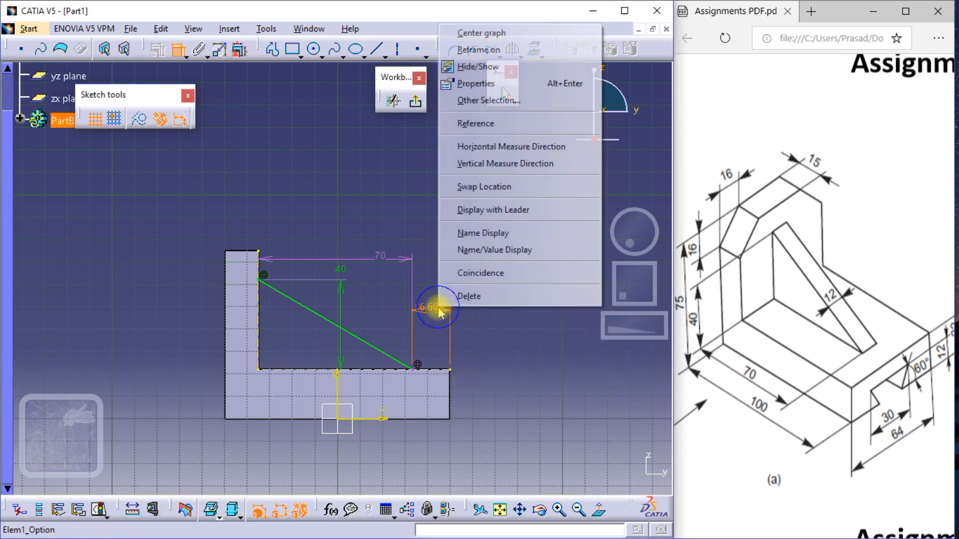
click(456, 297)
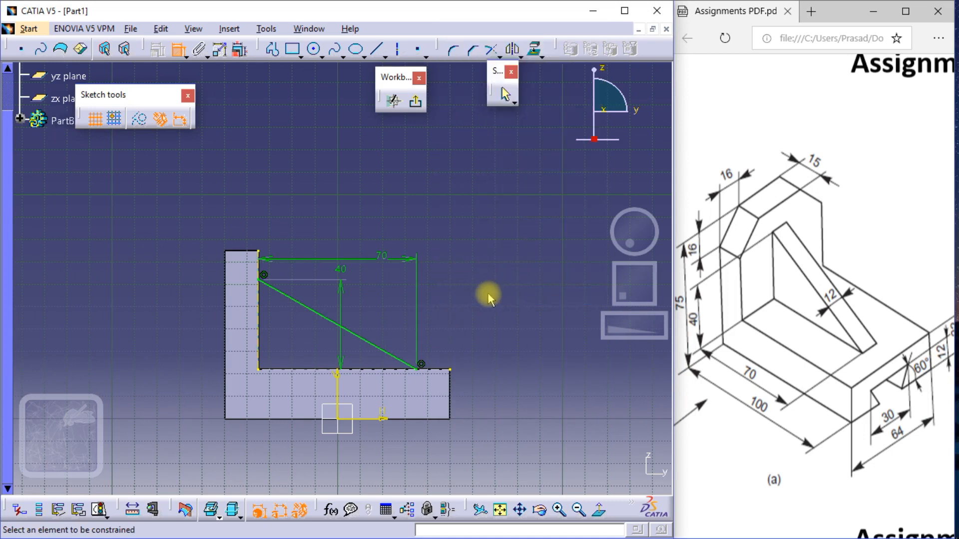
Step: Finish the sketch and create a 12 mm thick Stiffener from it, using From Side mode with Neutral Fiber
click(415, 104)
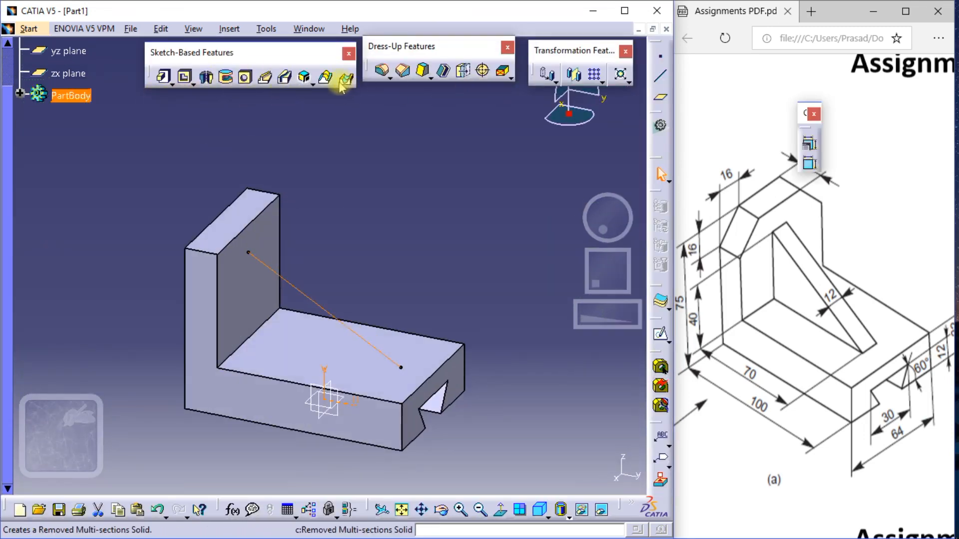
click(311, 82)
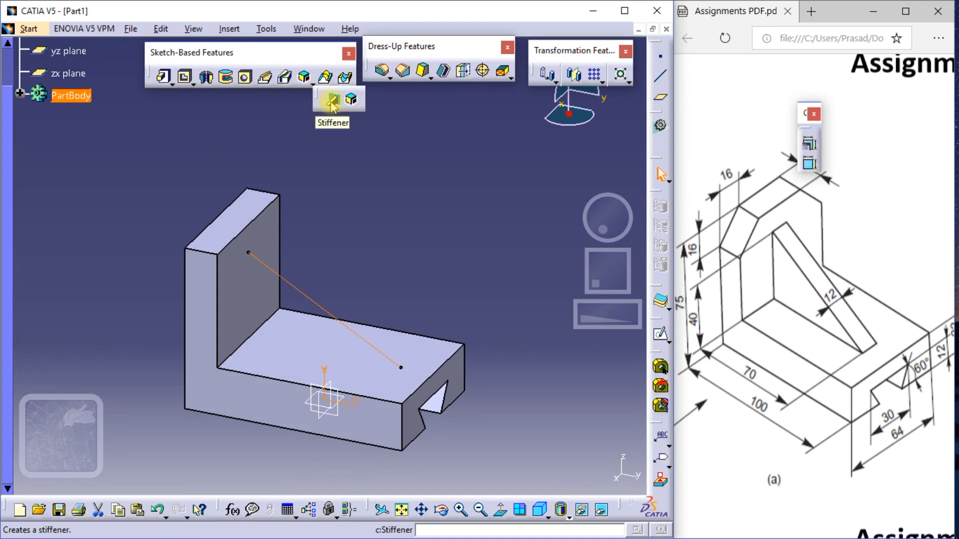
click(332, 103)
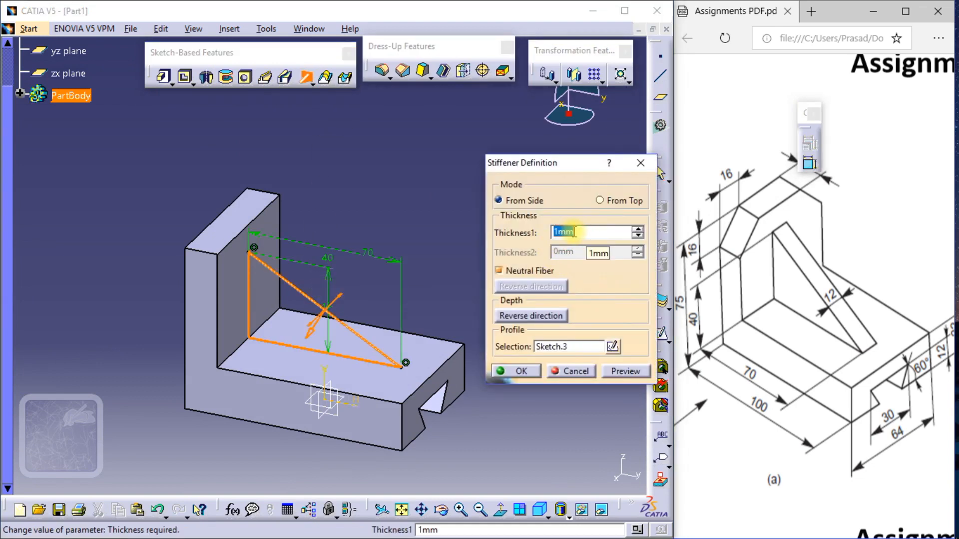
key(Return)
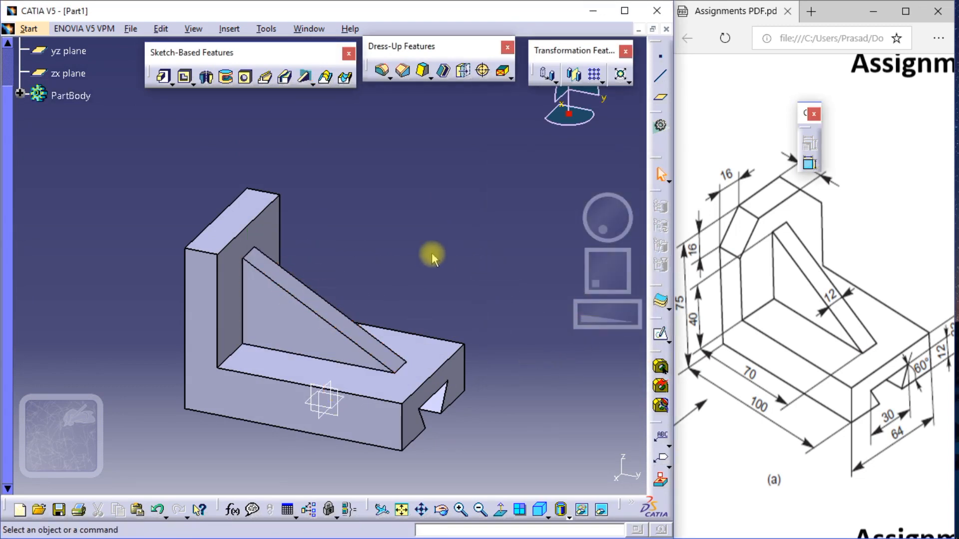
double_click(282, 300)
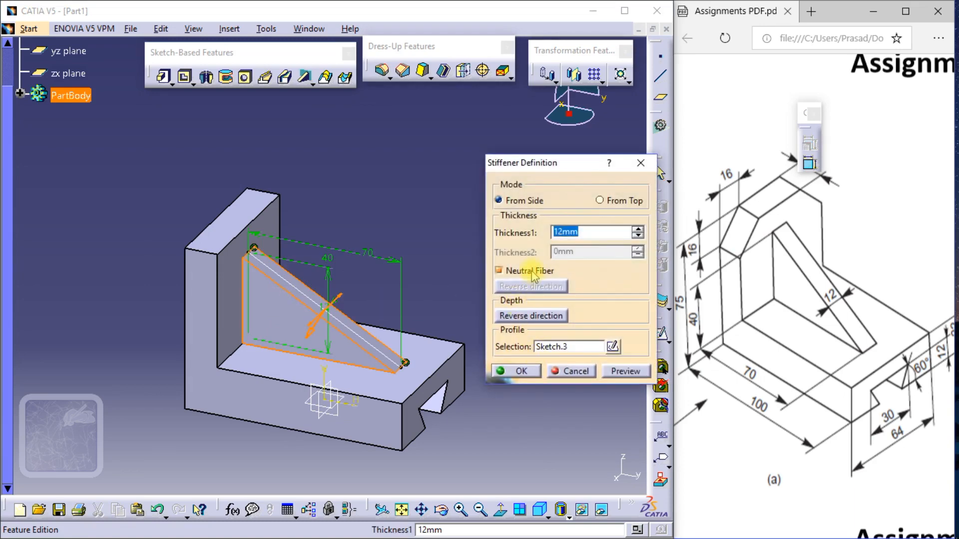
click(549, 371)
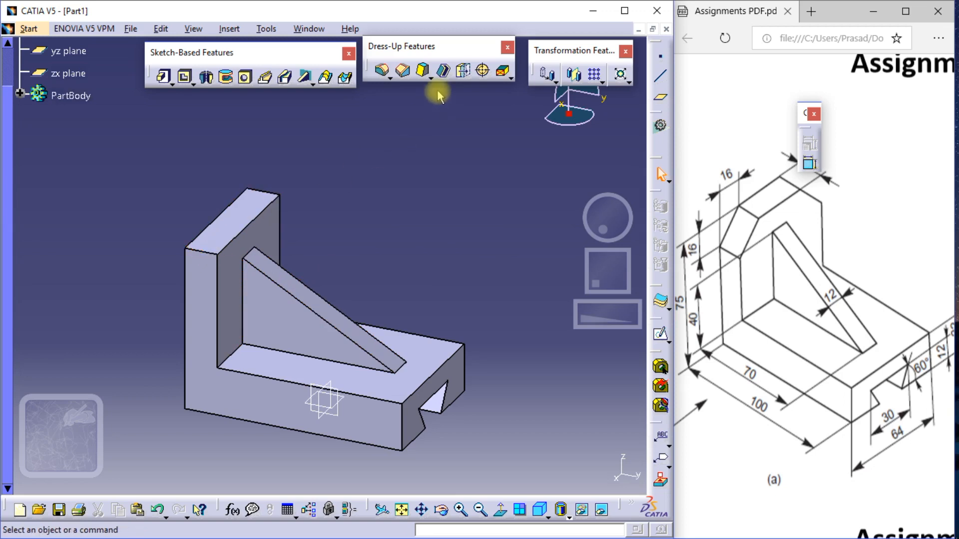
Step: Chamfer both short top edges of the vertical wall in Length1/Length2 mode with both lengths at 16 mm
click(404, 73)
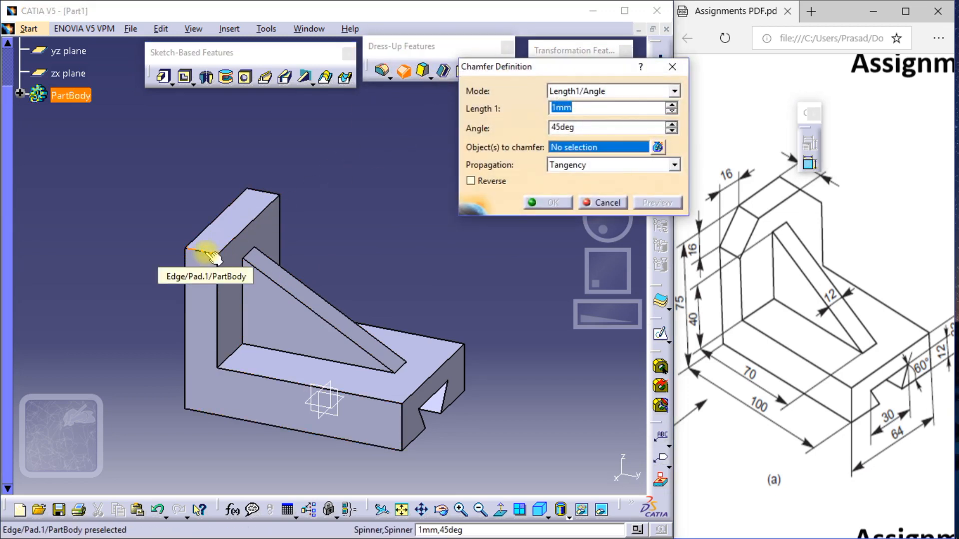
click(214, 257)
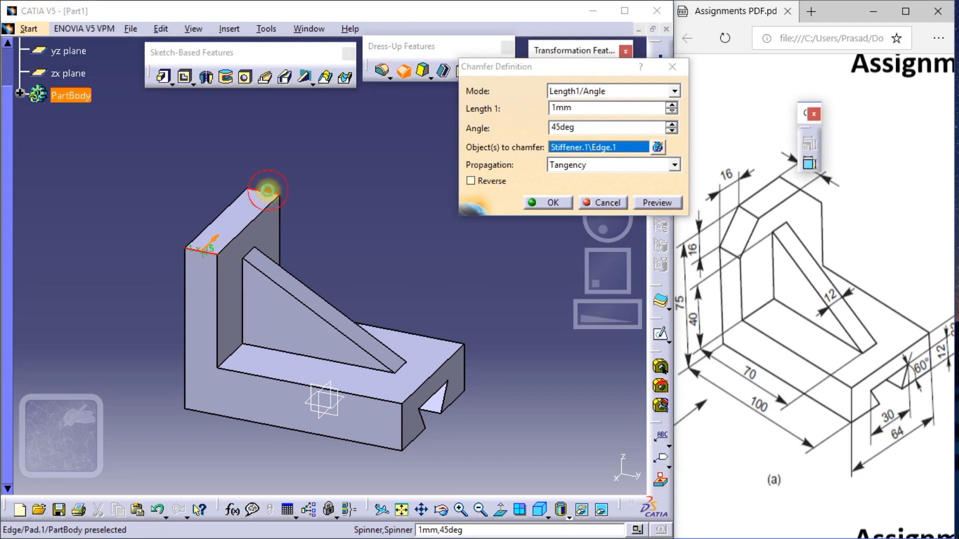
click(268, 190)
click(605, 92)
click(602, 116)
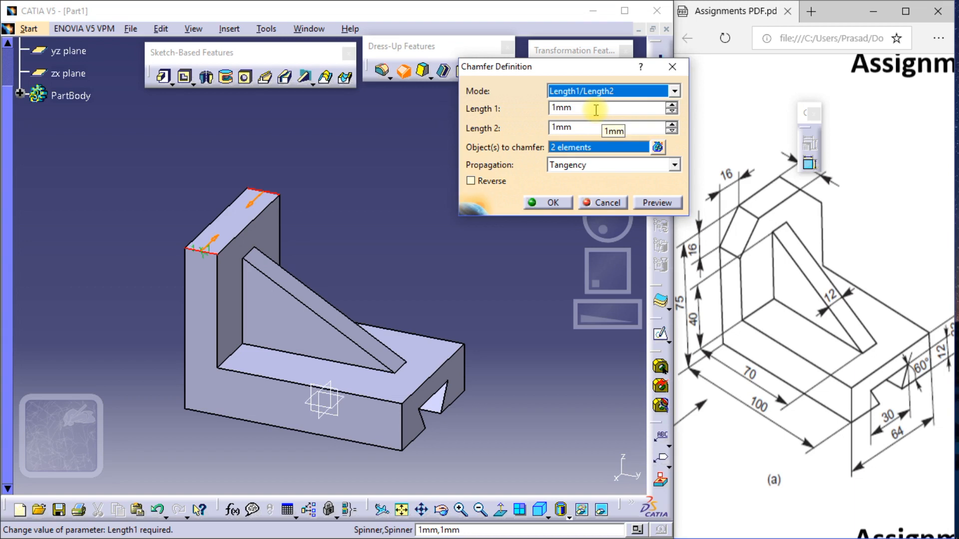
double_click(596, 110)
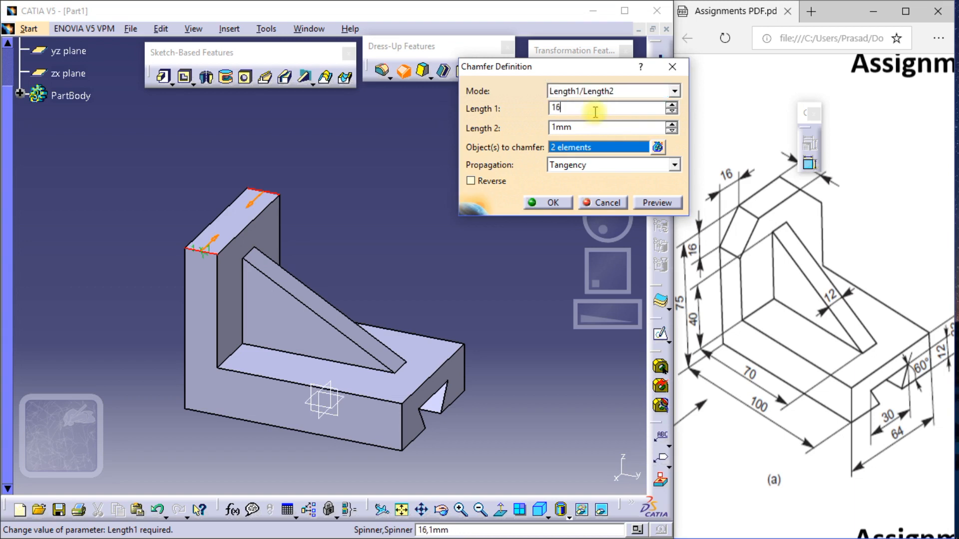
double_click(595, 126)
text(16)
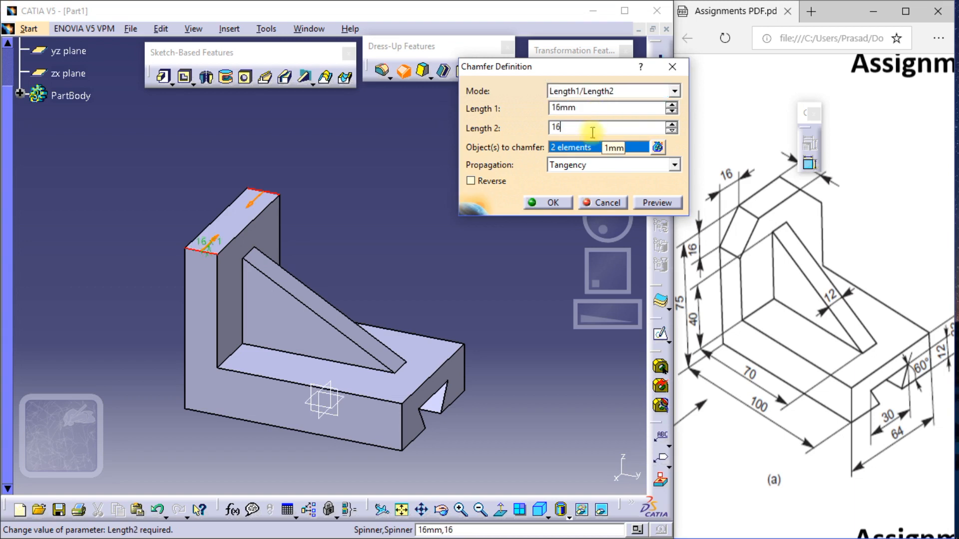
click(636, 202)
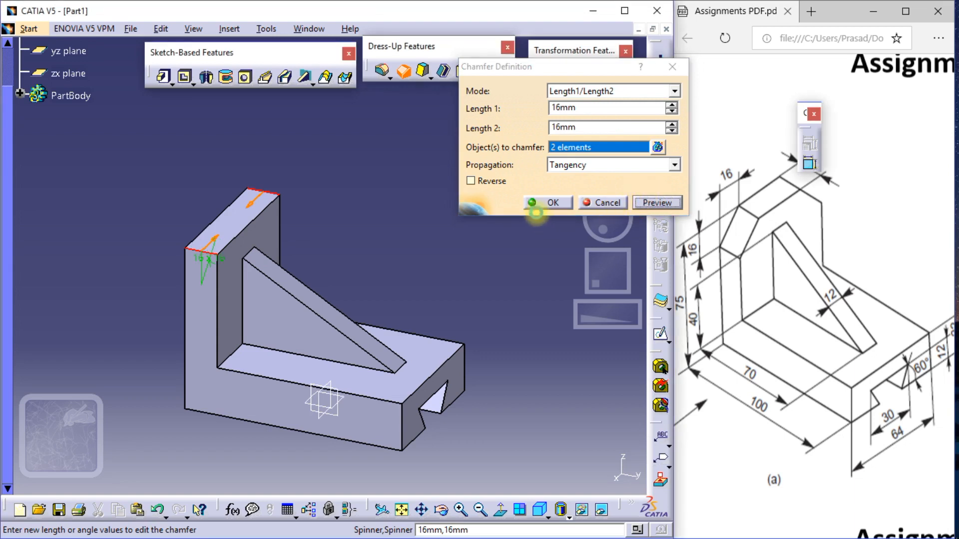
click(534, 202)
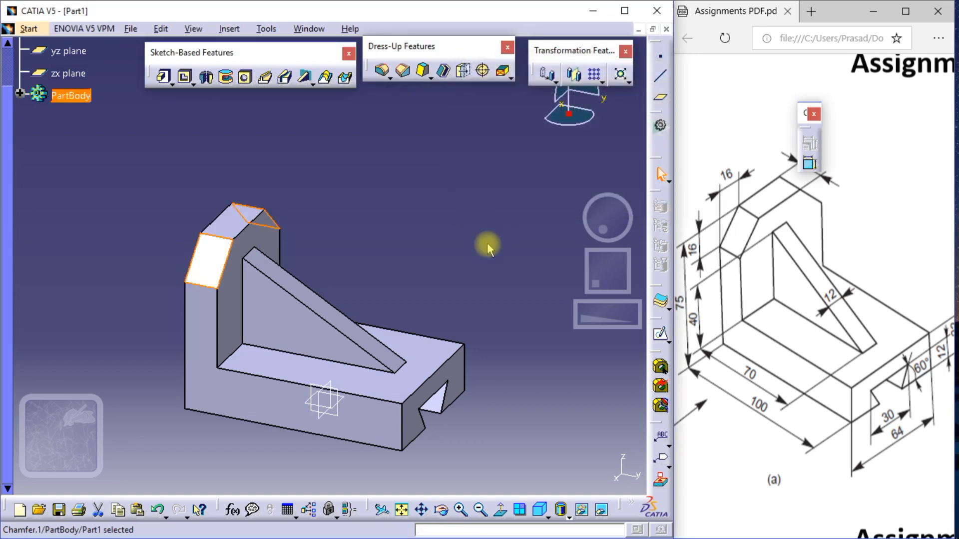
click(412, 222)
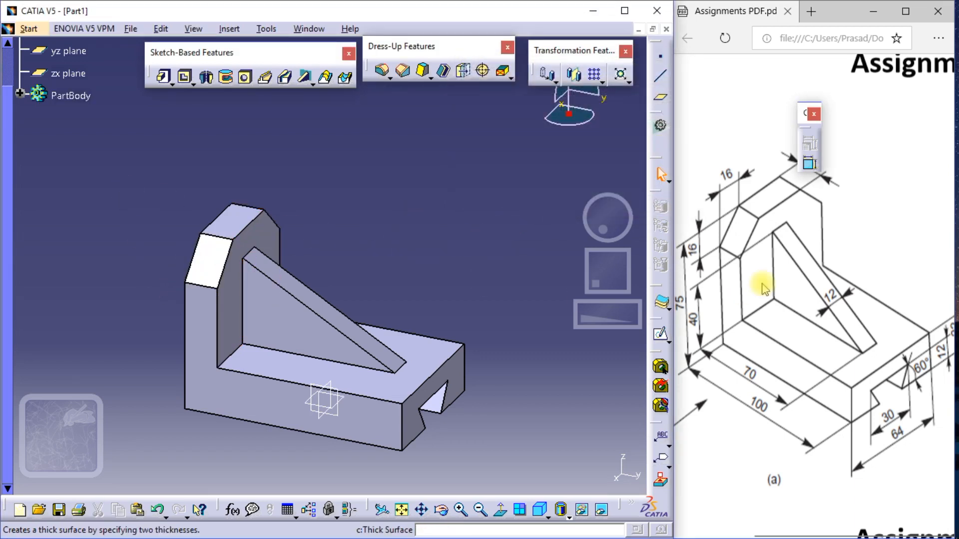
Step: Compare the finished bracket with assignment drawing (a) in the isometric view
mouse_move(787, 286)
mouse_down()
mouse_move(877, 311)
mouse_move(765, 261)
mouse_up()
mouse_move(425, 294)
middle_down()
mouse_move(369, 324)
mouse_move(268, 339)
mouse_move(215, 317)
mouse_move(231, 306)
mouse_move(316, 324)
mouse_move(339, 160)
mouse_move(335, 113)
mouse_move(327, 237)
mouse_move(287, 324)
middle_up()
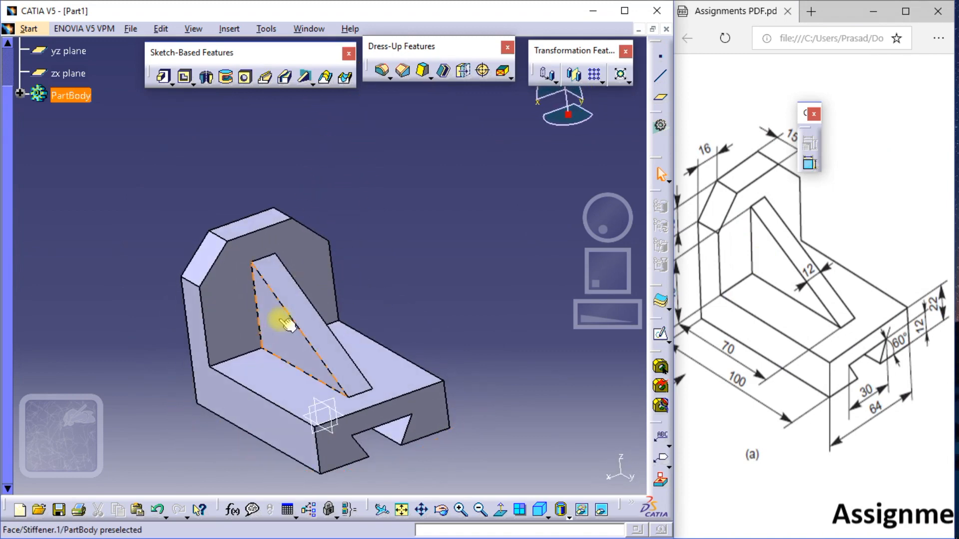
click(540, 507)
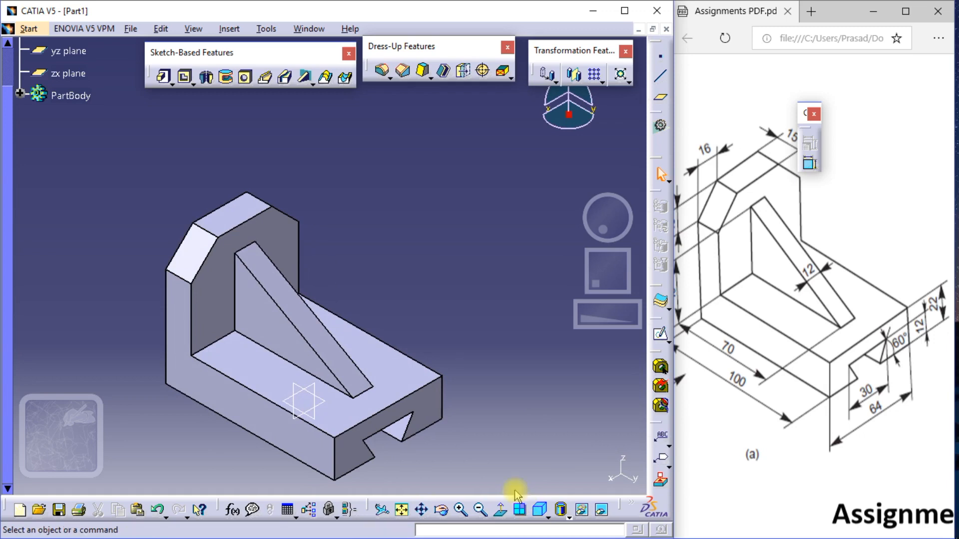